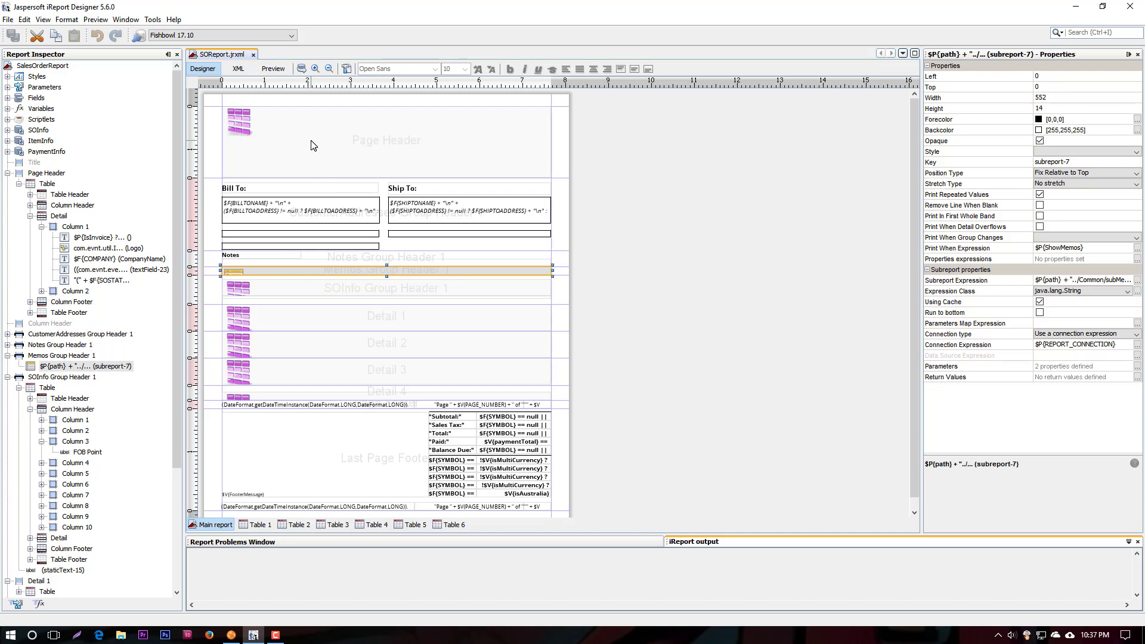
Select the table in the Page Header band and open its Table 1 layout from the main report
click(311, 145)
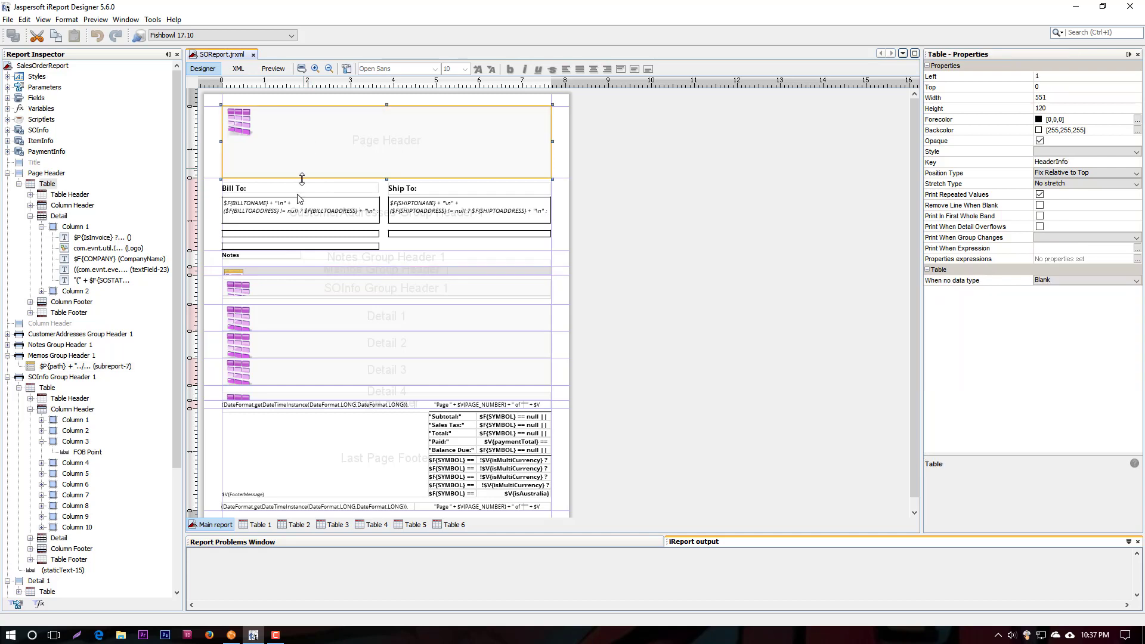
click(257, 529)
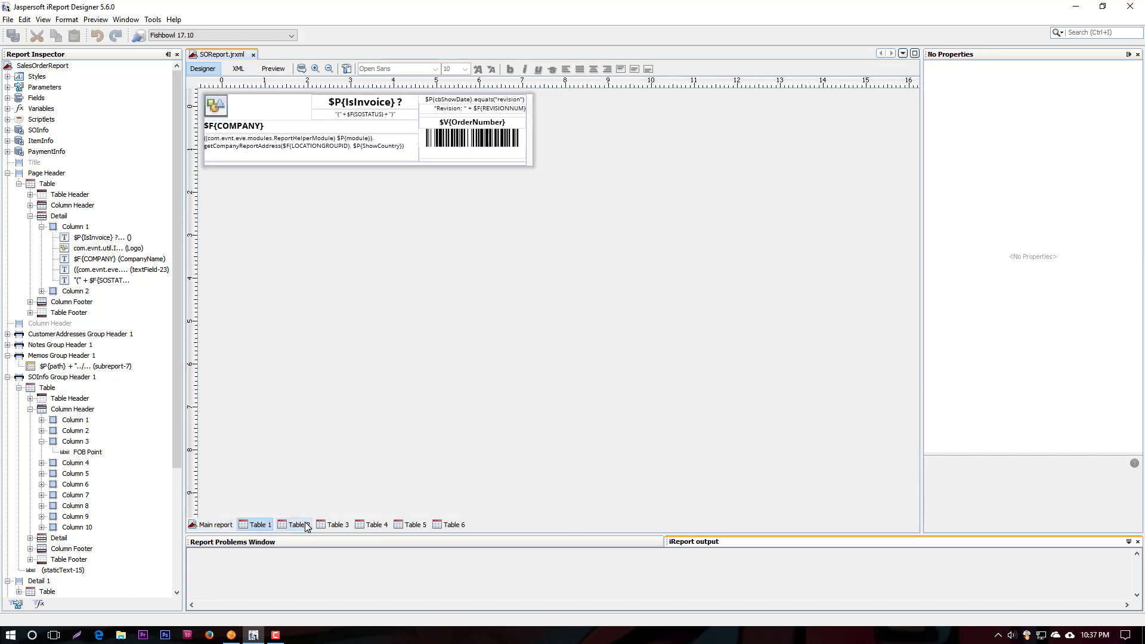
click(212, 525)
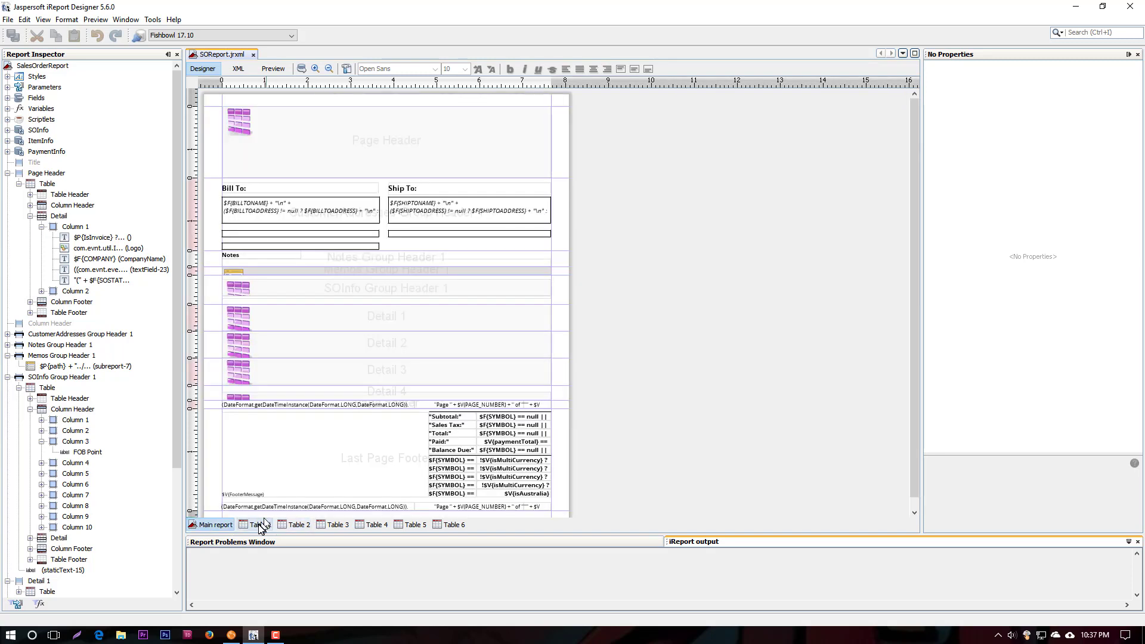
click(260, 527)
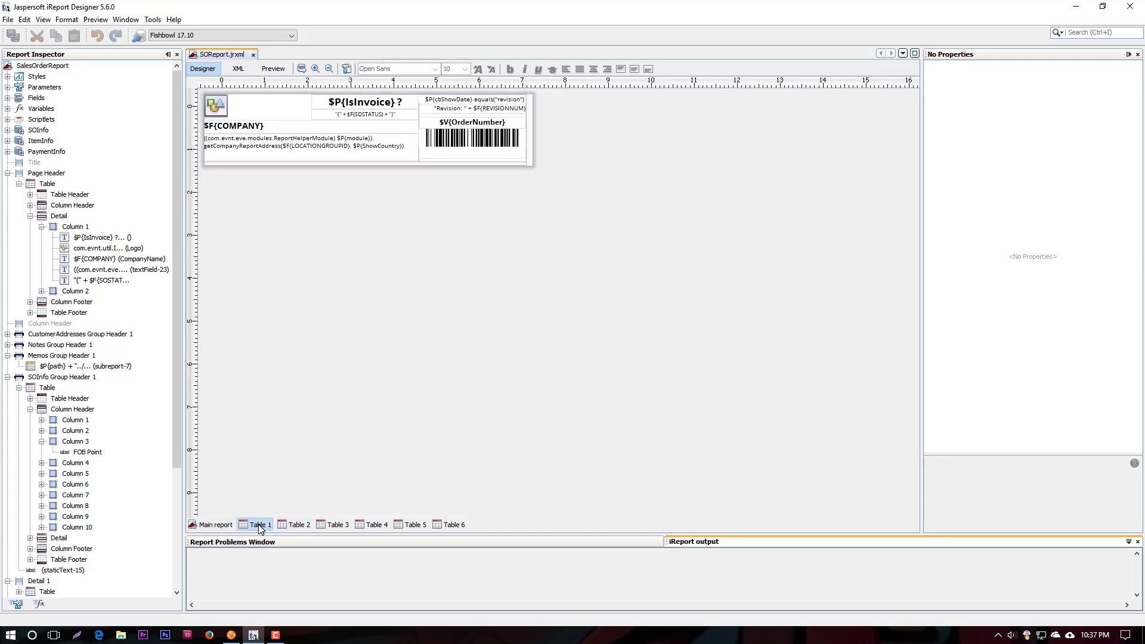
Inspect the order status field, the company area and the barcode element in Table 1
click(332, 106)
click(332, 114)
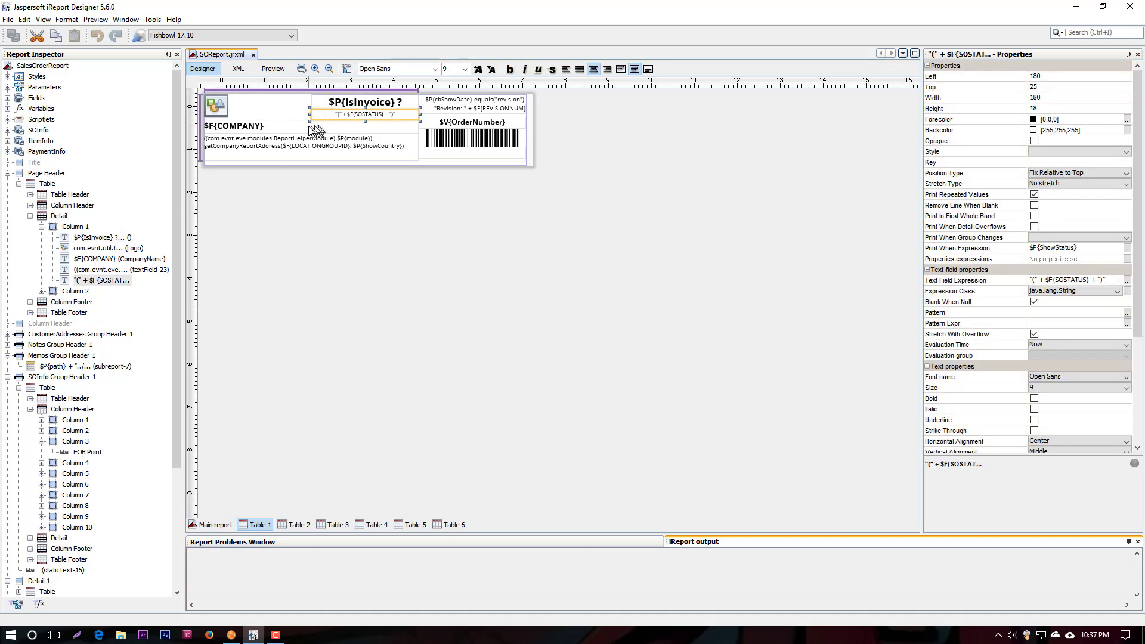
click(309, 126)
click(292, 122)
click(458, 145)
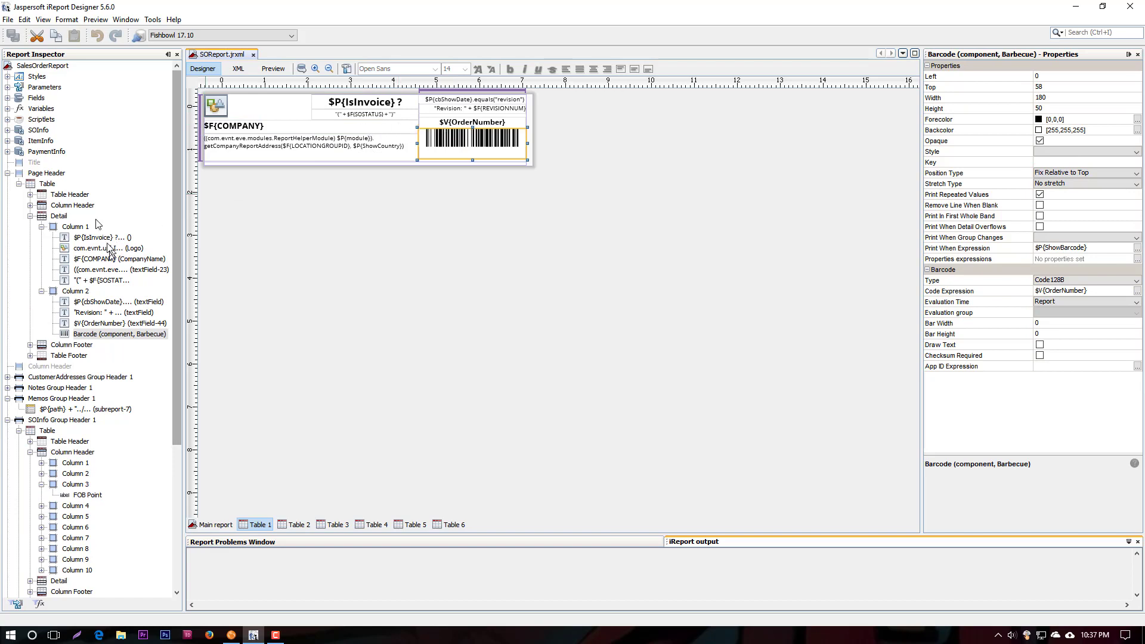
Examine the Page Header table's structure, including its two Detail columns and the Table Header and Column Header sections
click(76, 227)
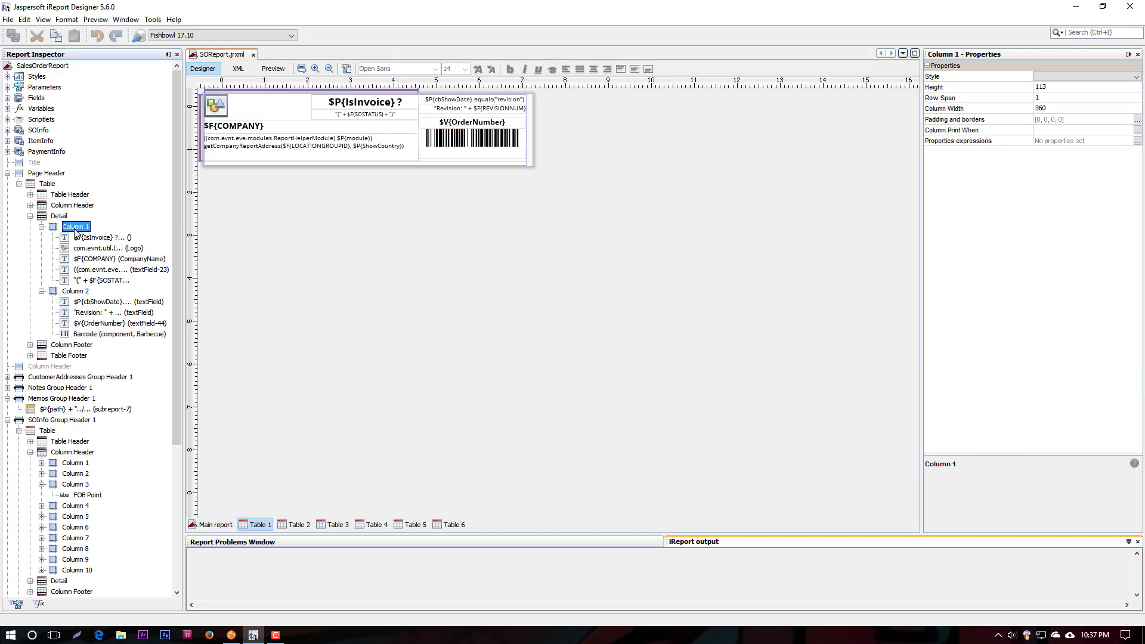
click(74, 291)
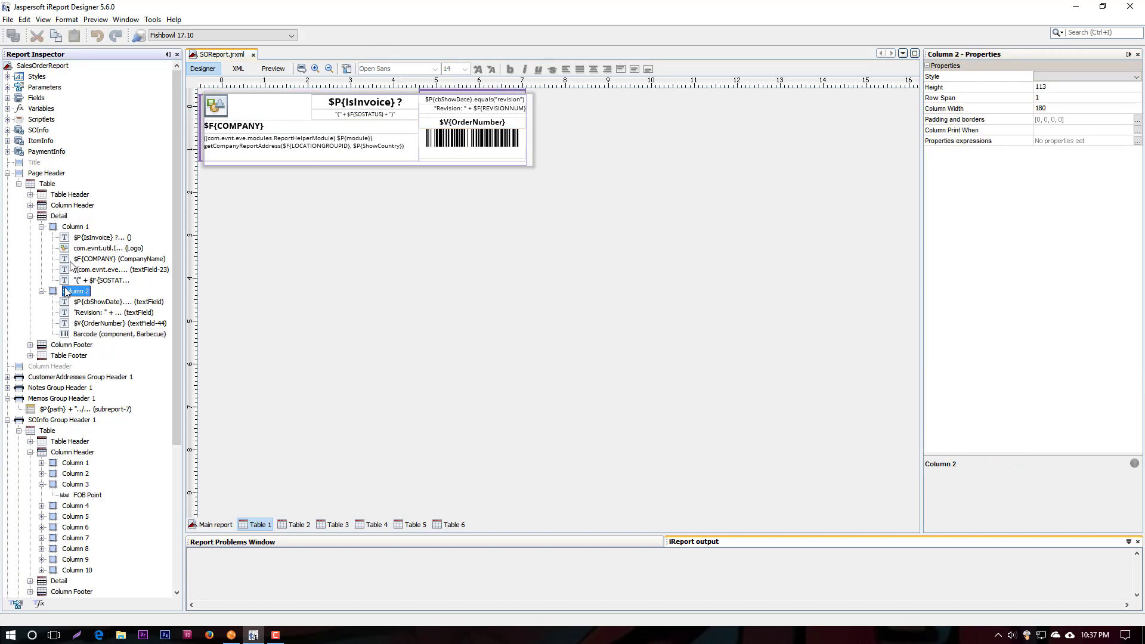
click(30, 206)
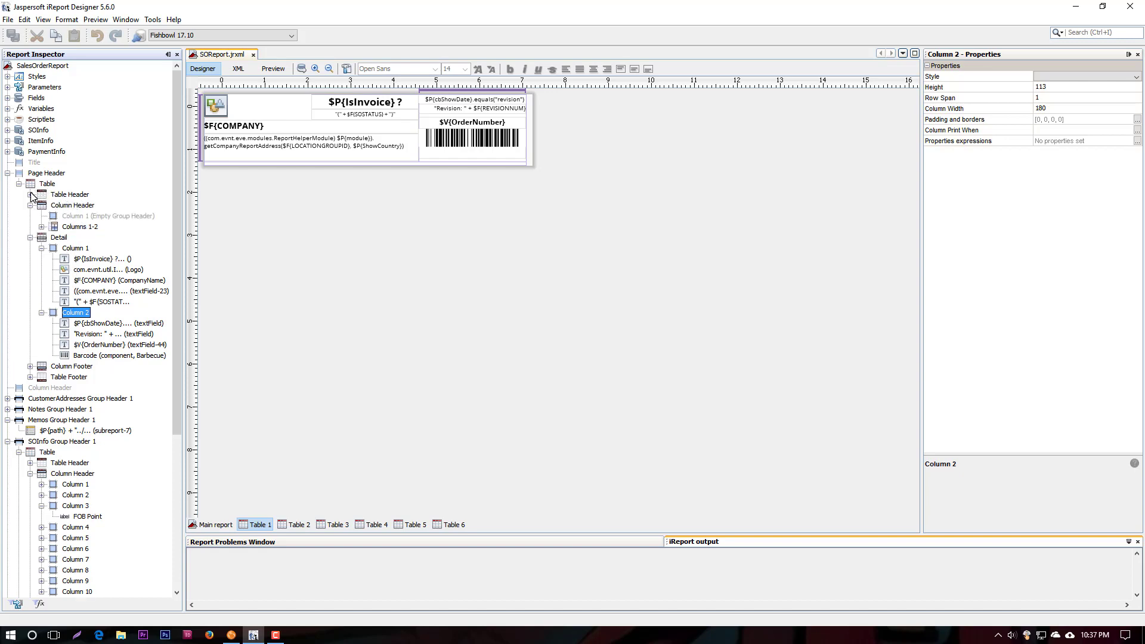
click(31, 195)
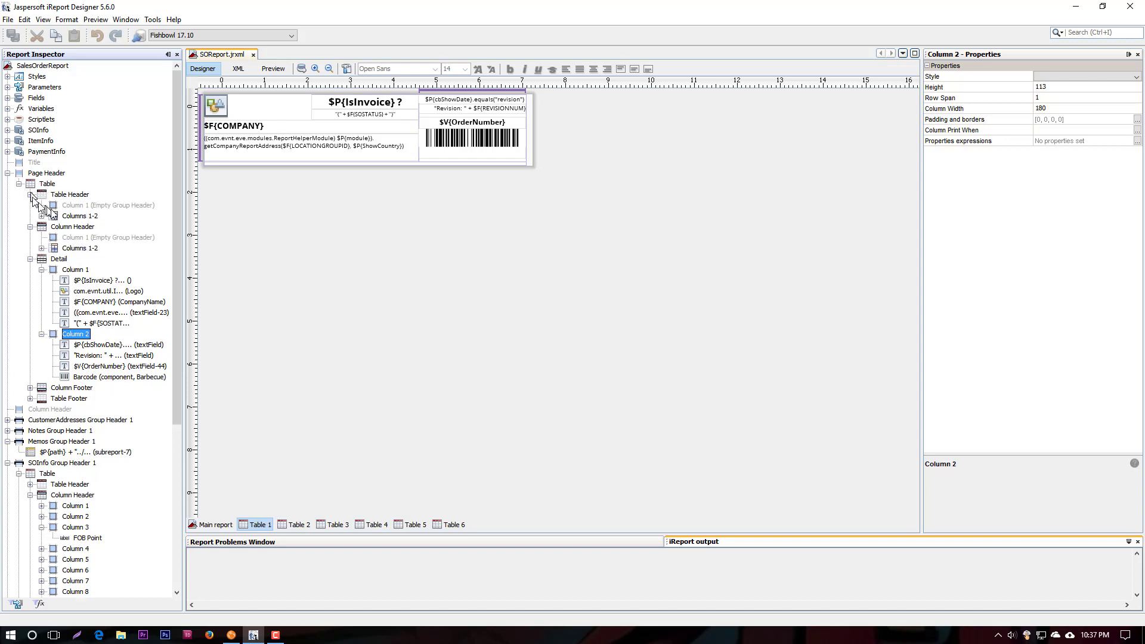
click(66, 249)
click(61, 261)
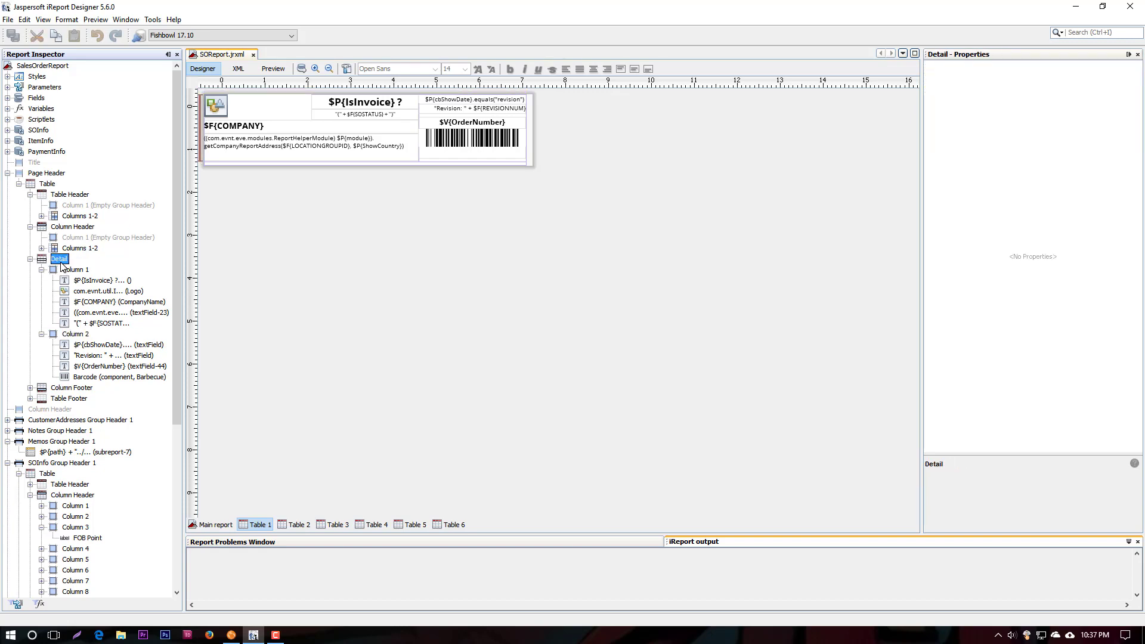
Open Table 2, compare it with the Sales Order preview in Fishbowl Client, and return to select the Seller header
click(297, 525)
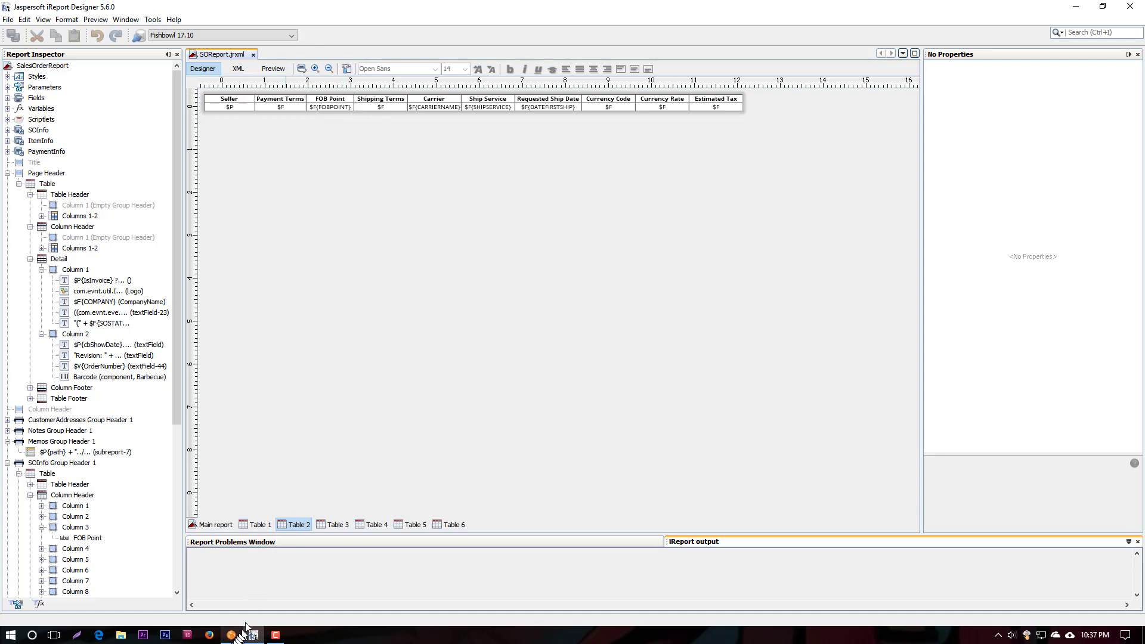
click(230, 635)
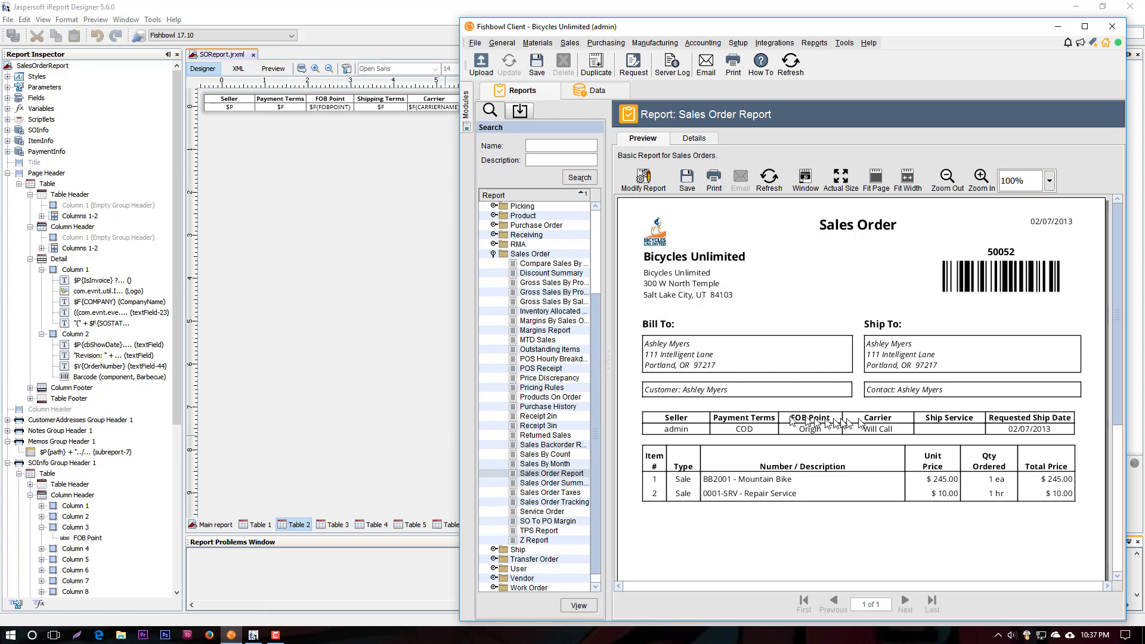
click(238, 102)
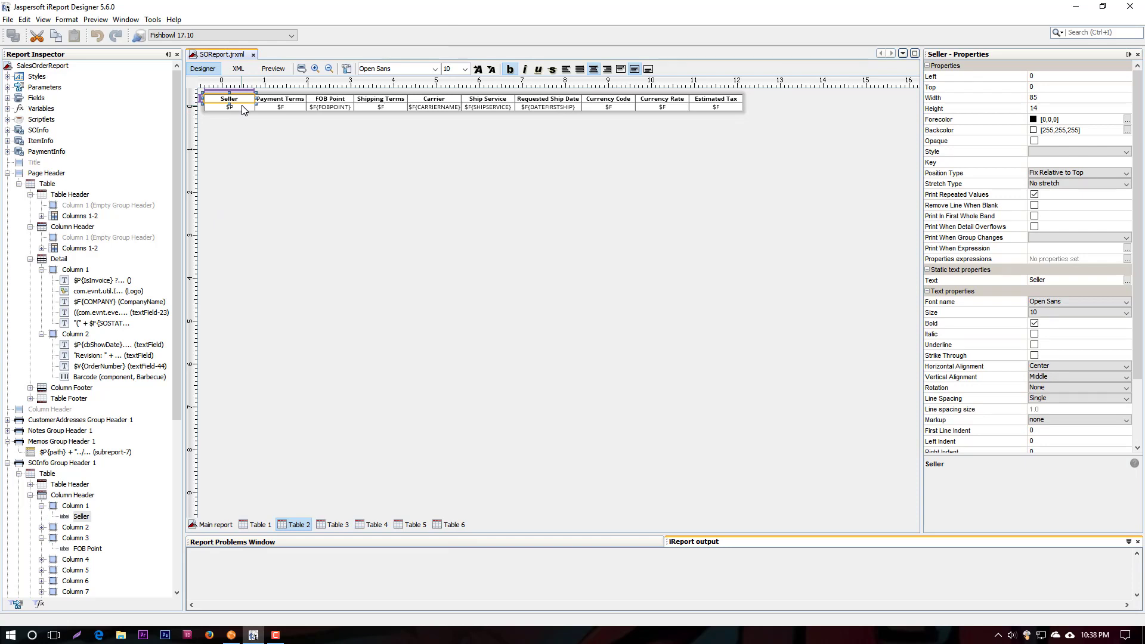
Review the Seller detail field's text expression, including the cbDisplaySeller conditions and the fields they return, and close it without changes
click(241, 109)
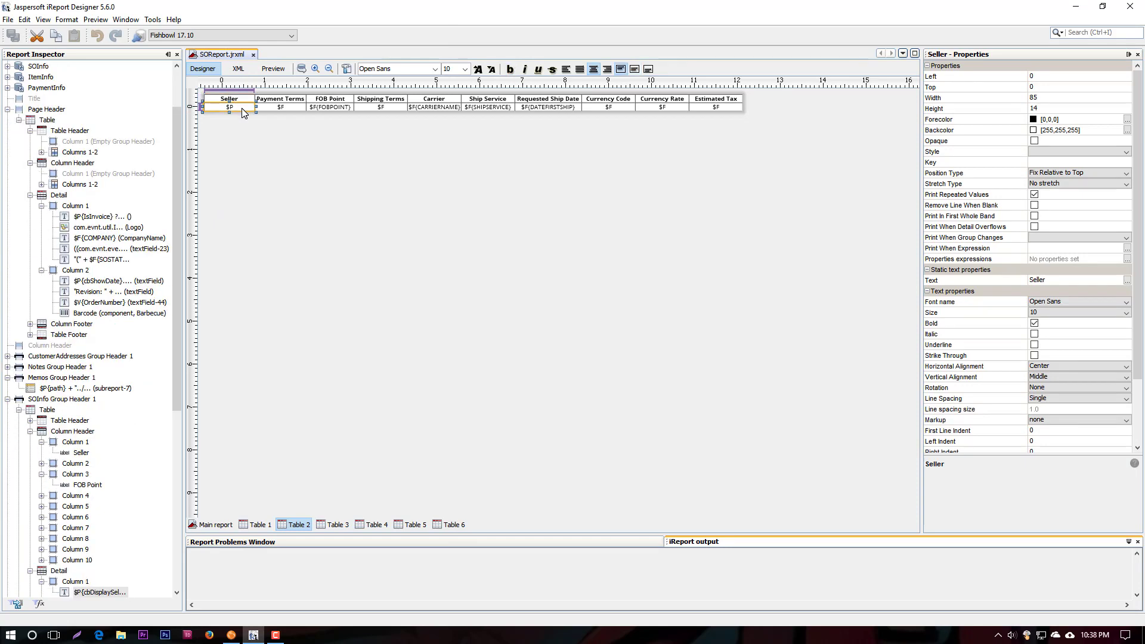
click(1127, 280)
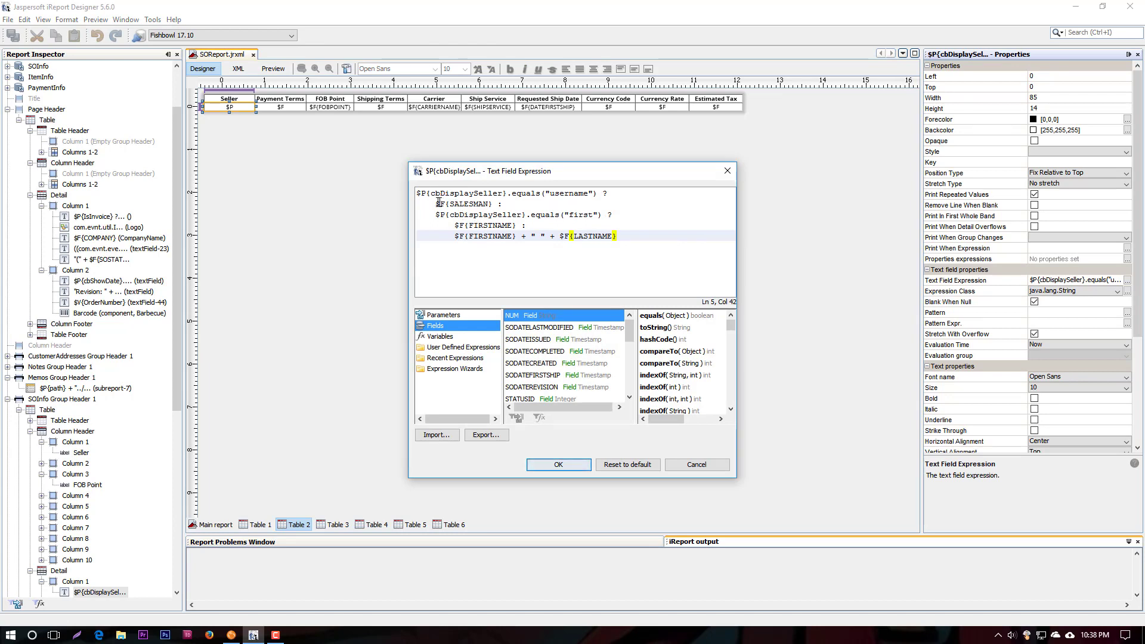
drag(431, 193, 504, 191)
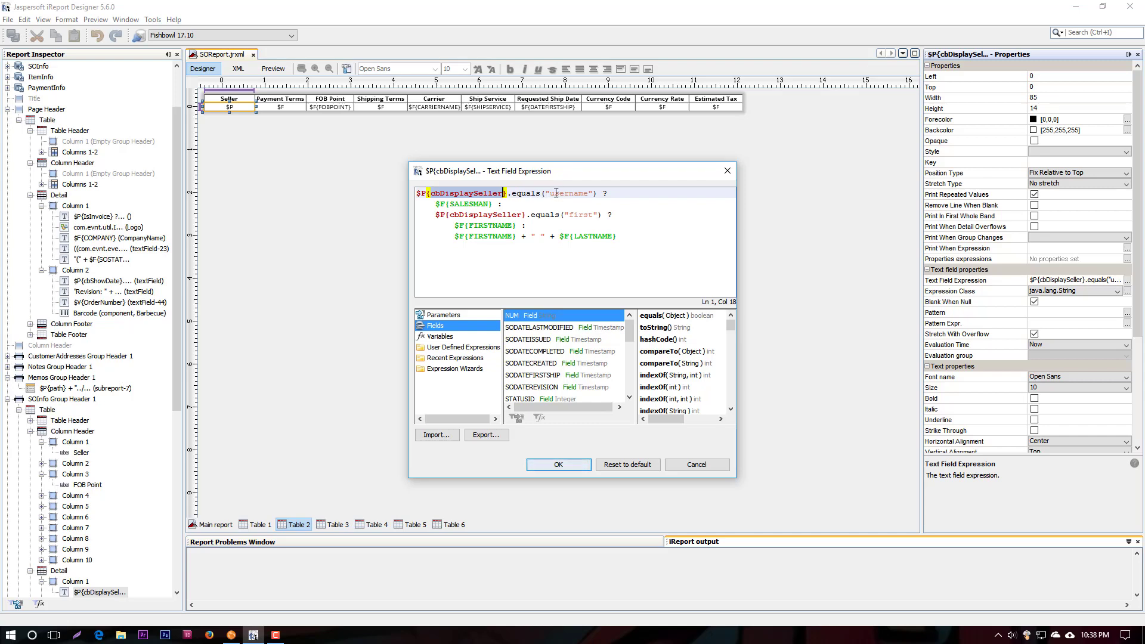
drag(550, 193, 590, 193)
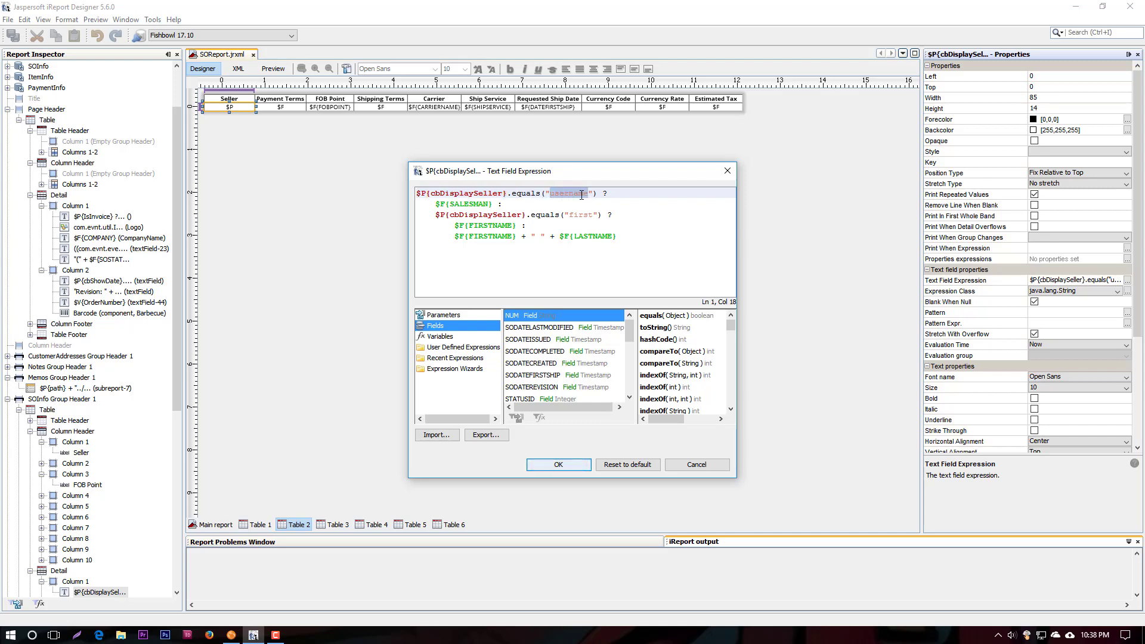
click(437, 193)
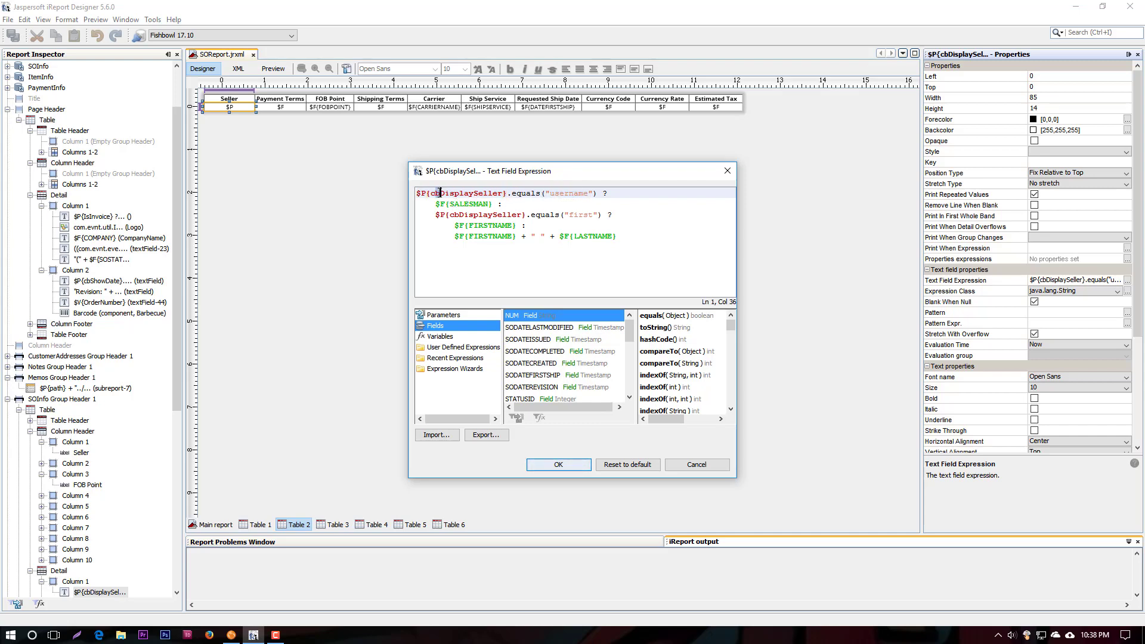
click(433, 193)
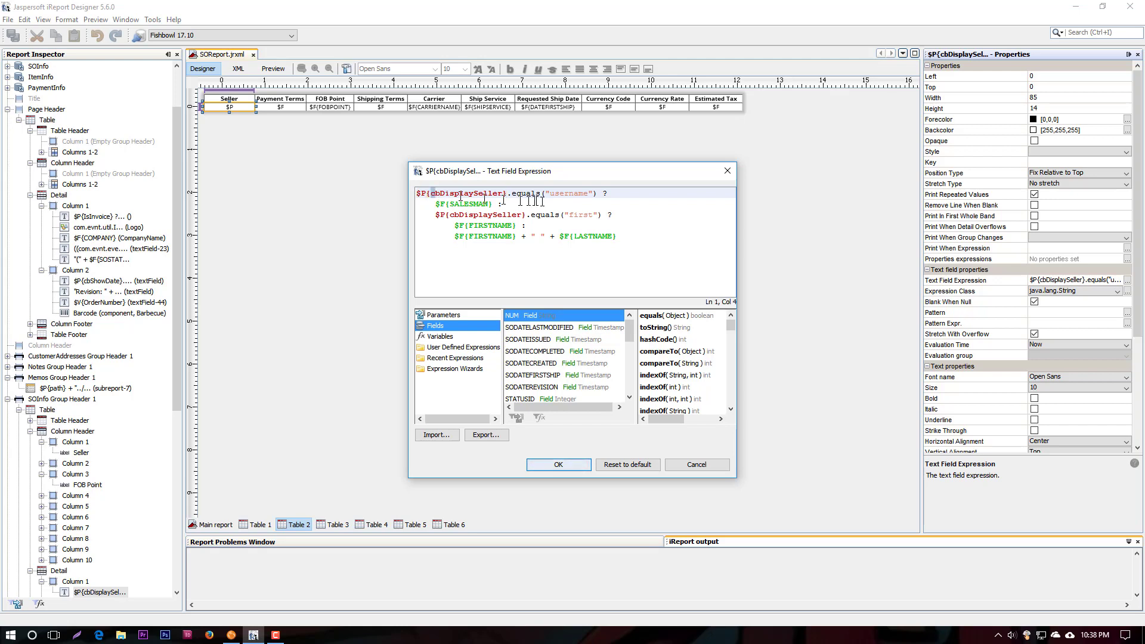
drag(550, 193, 590, 193)
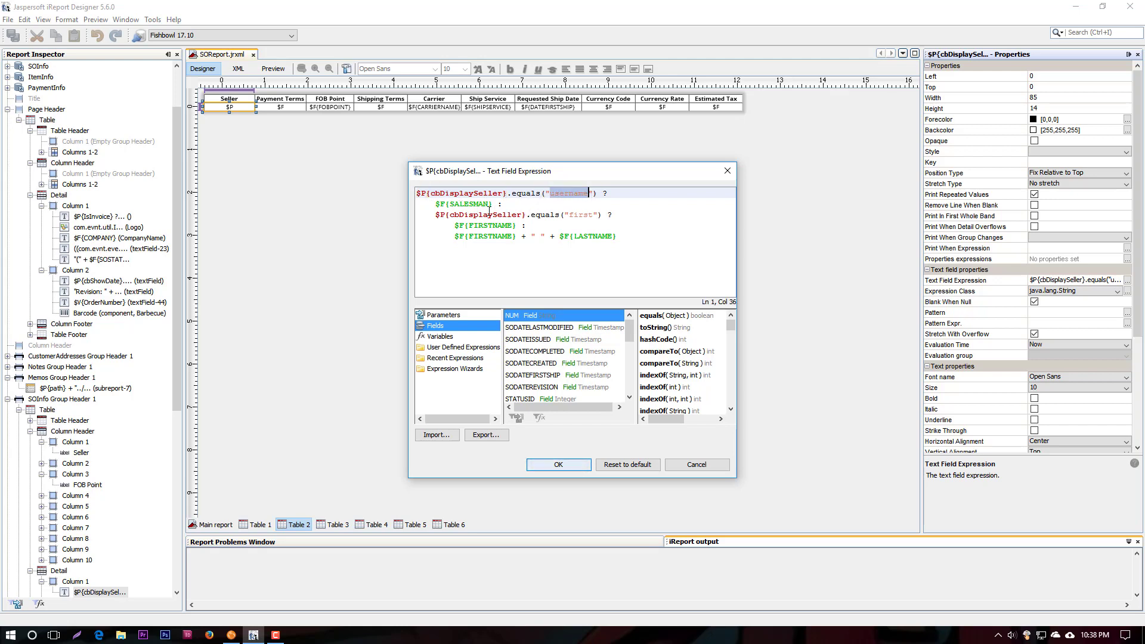
drag(493, 203, 431, 203)
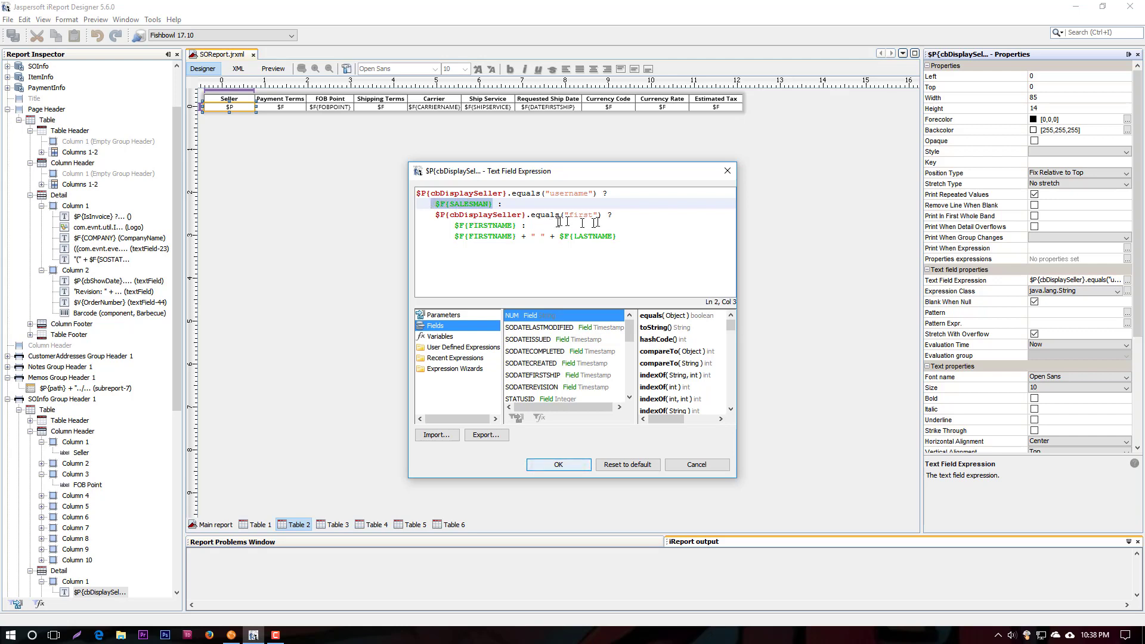
drag(448, 214, 594, 215)
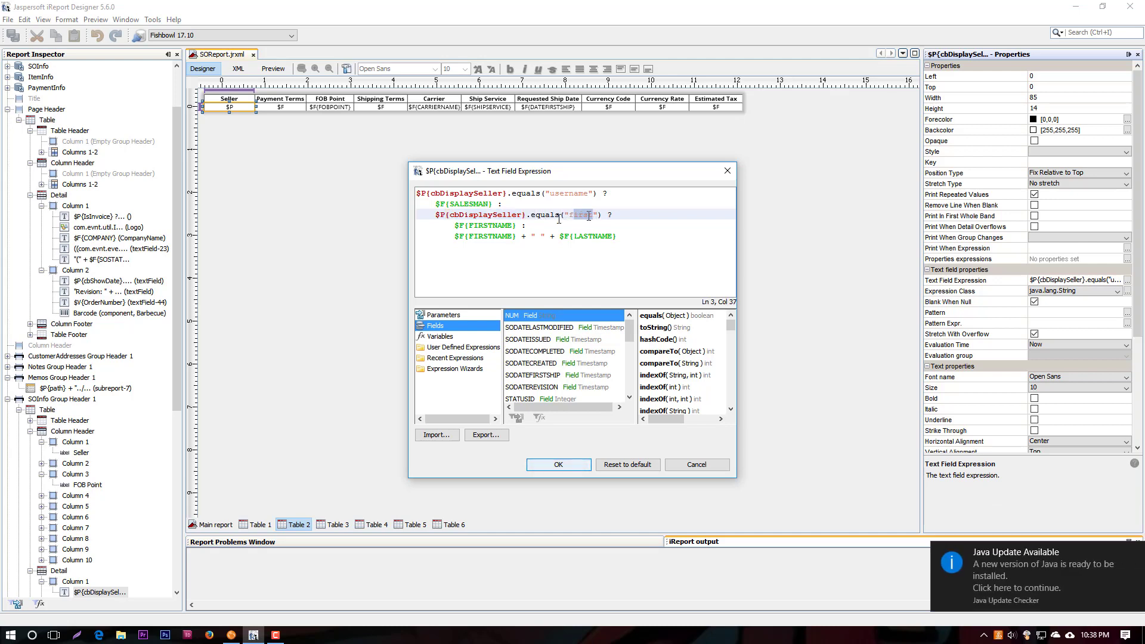
drag(469, 225, 584, 237)
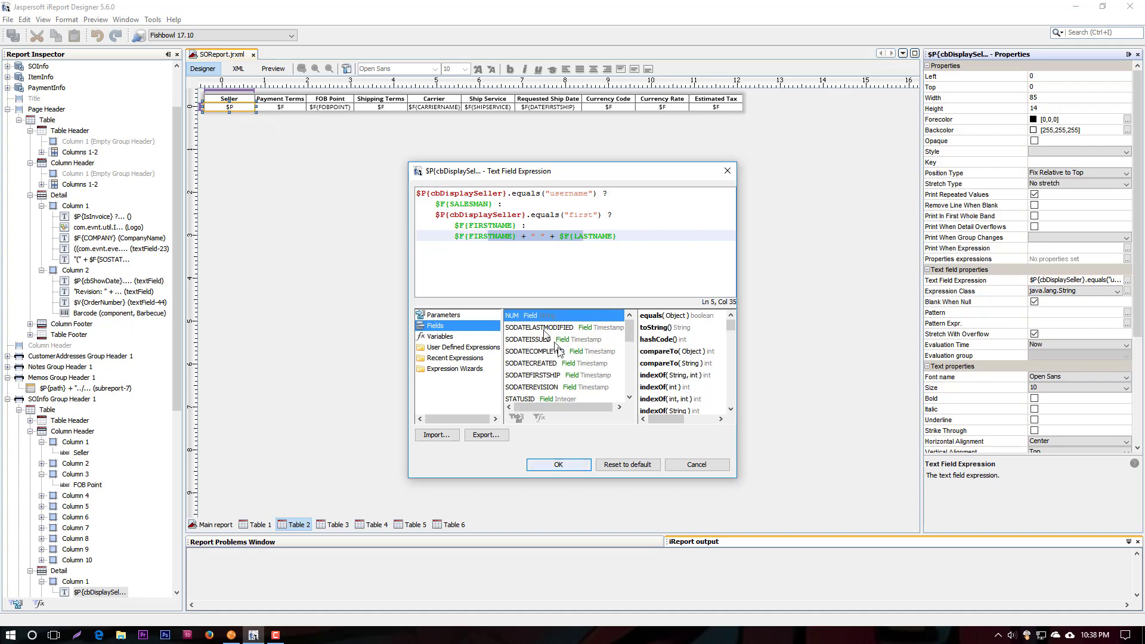
click(695, 465)
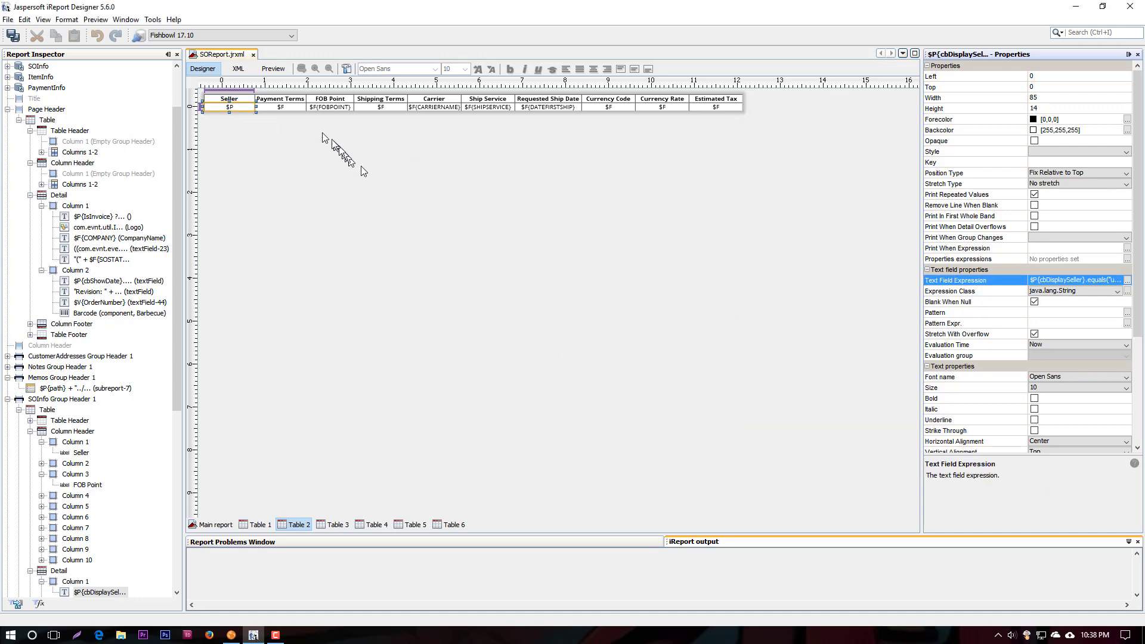
Check the text field expression of the Payment Terms detail cell in Table 2
click(297, 109)
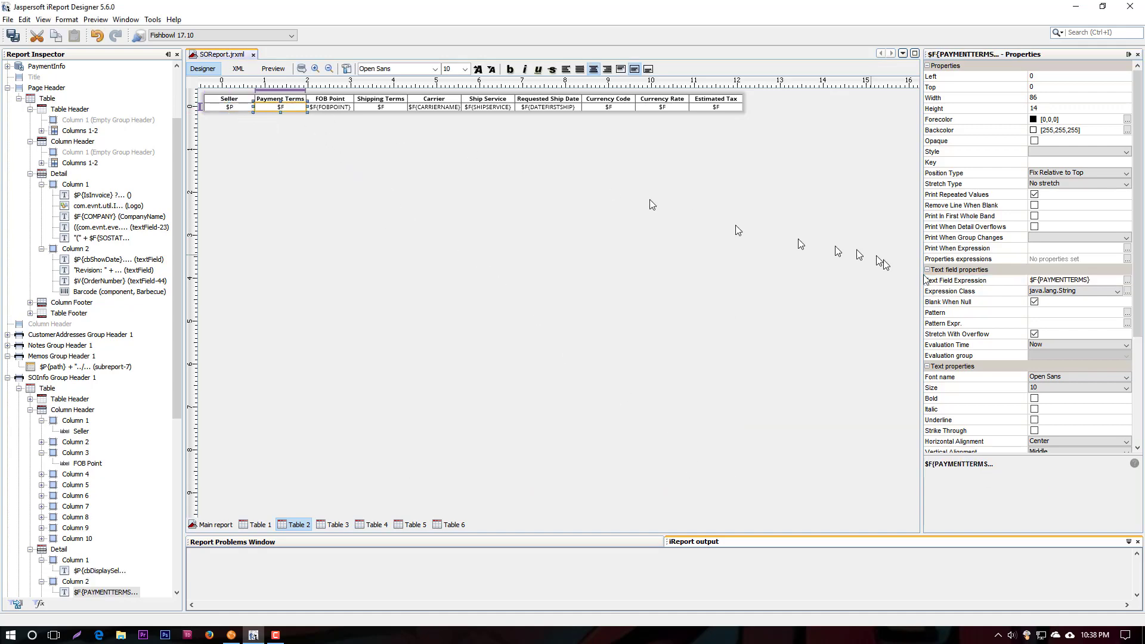
click(1105, 278)
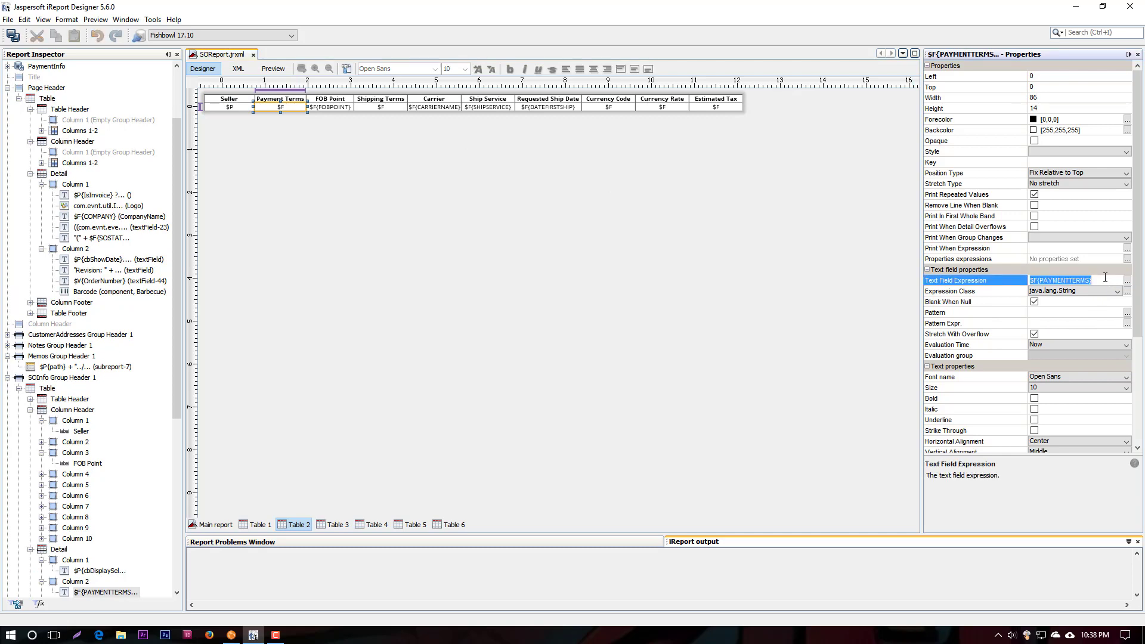
Open Table 3, compare it with the Sales Order preview in Fishbowl Client, and inspect the Number / Description detail field
click(334, 526)
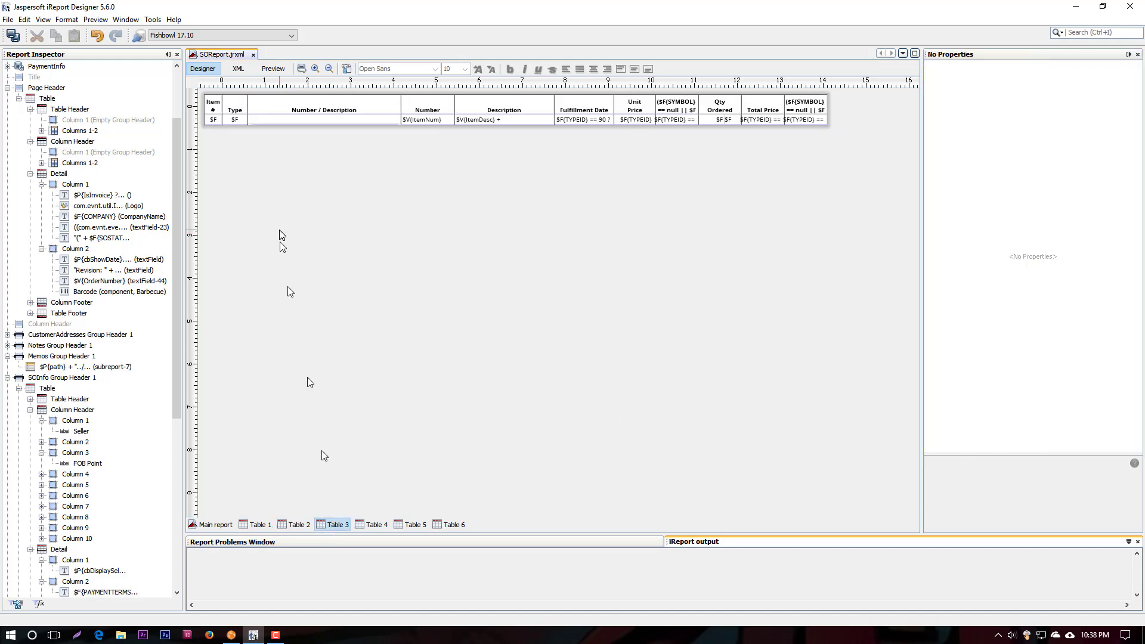
click(231, 635)
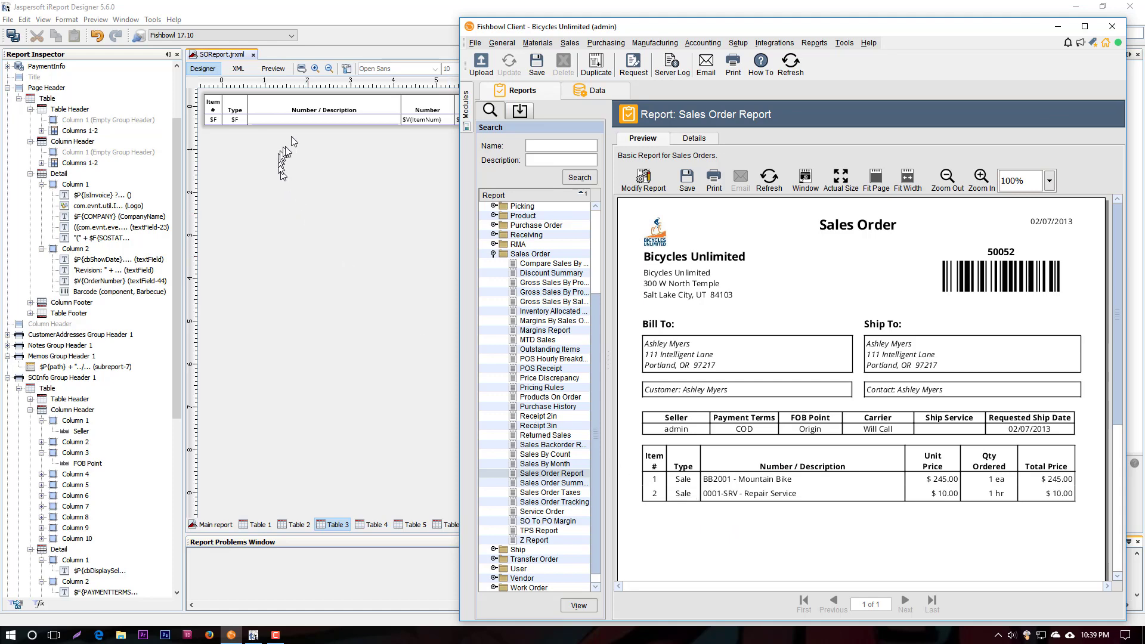
click(299, 116)
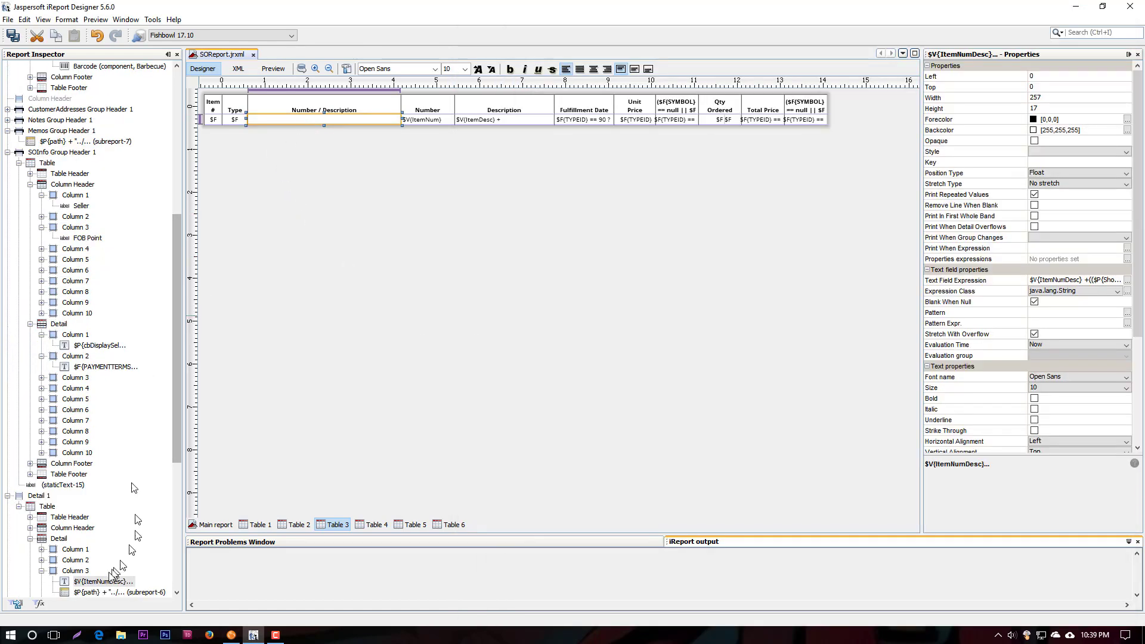
click(60, 539)
click(87, 583)
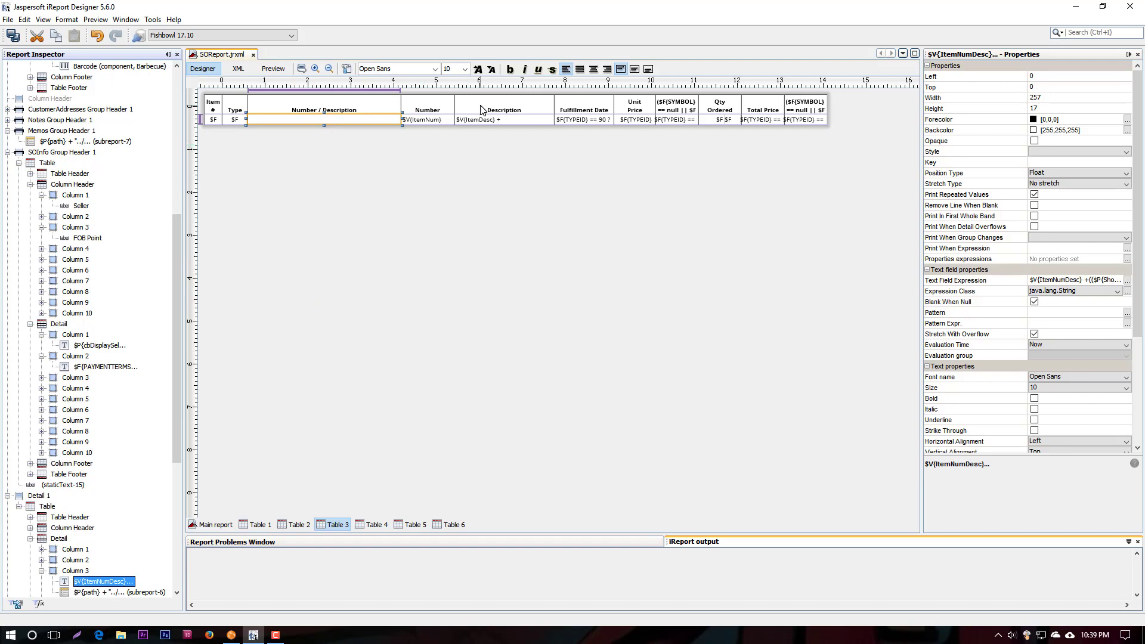
Try widening Table 3's Number column to 172, check the column and its header text, and undo the resize
drag(458, 101, 505, 105)
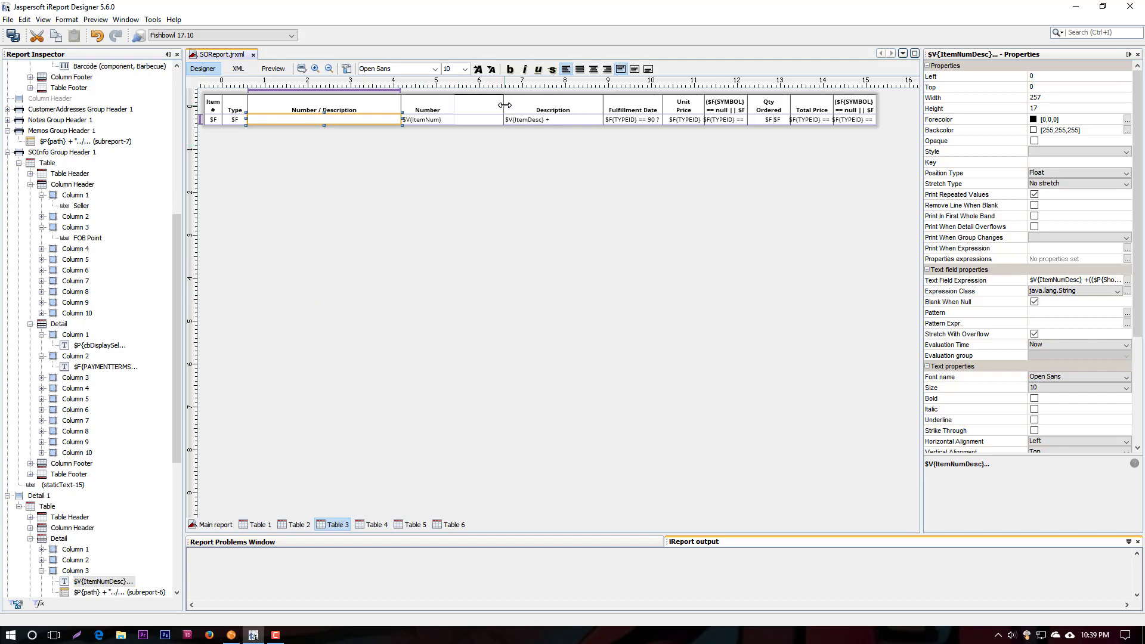
click(484, 109)
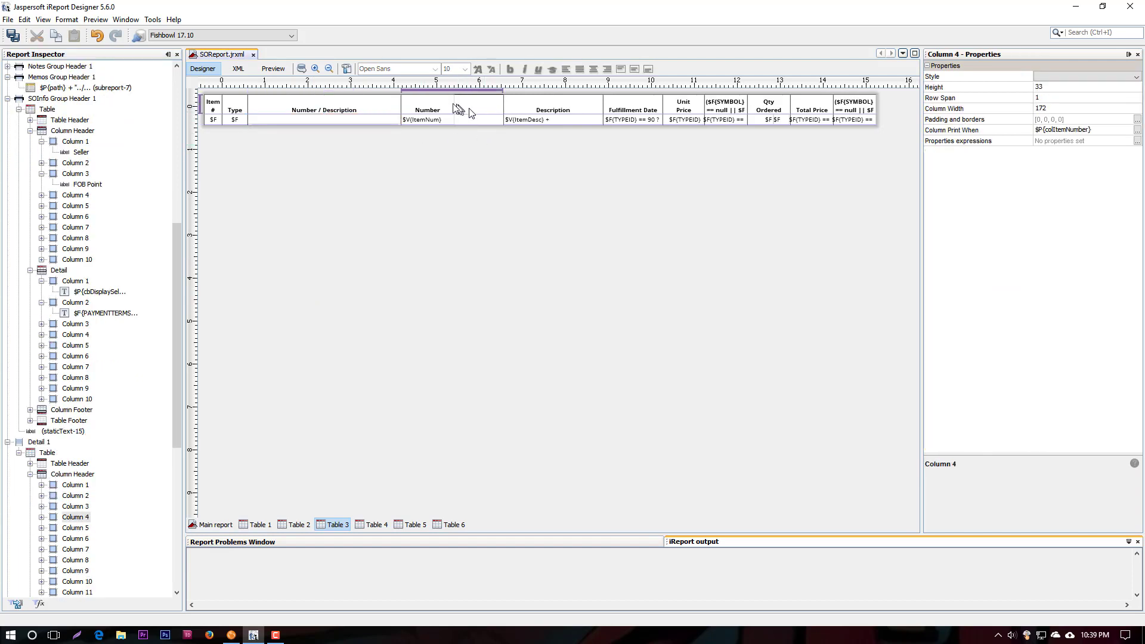
click(427, 107)
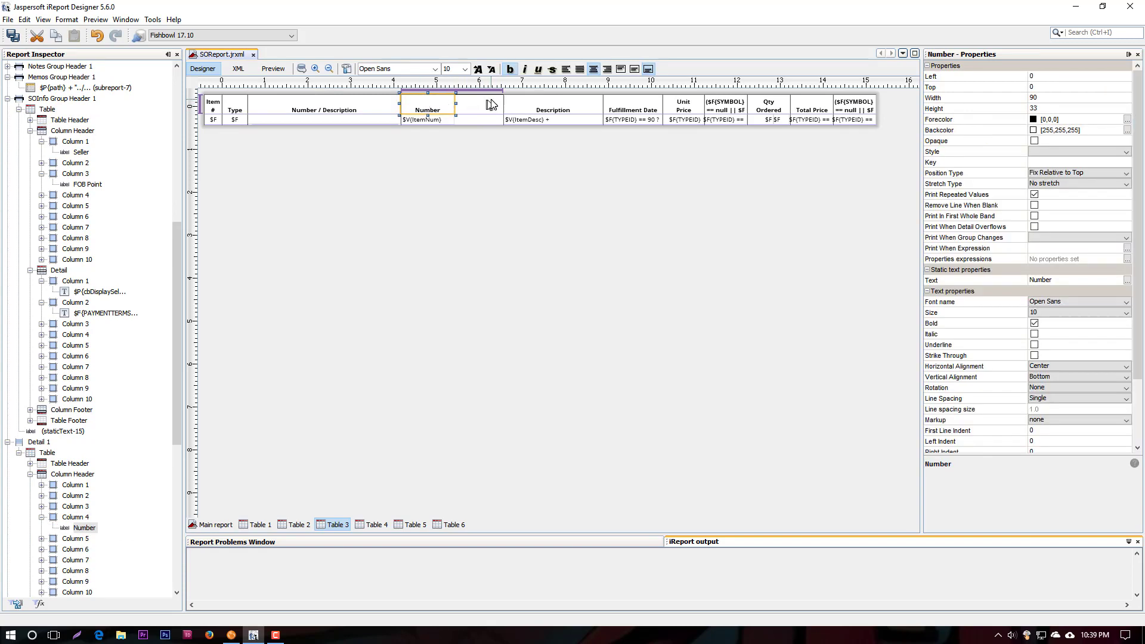
key(ctrl+z)
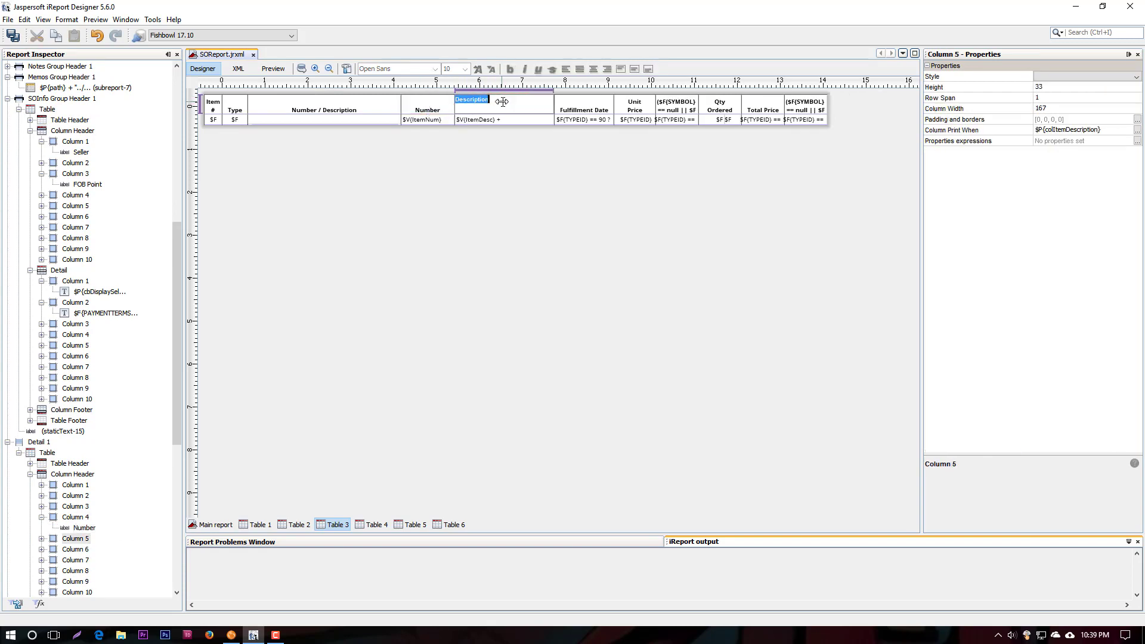
click(428, 112)
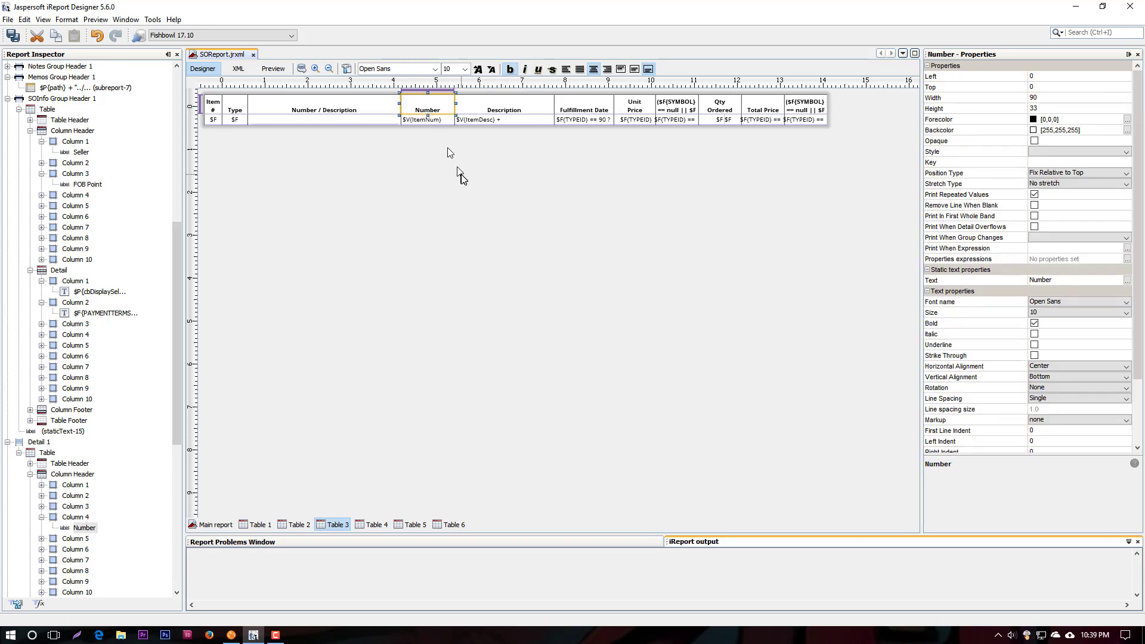
Inspect Table 3's Qty Ordered header and its two detail fields, and compare them with the Sales Order preview in Fishbowl Client
click(724, 106)
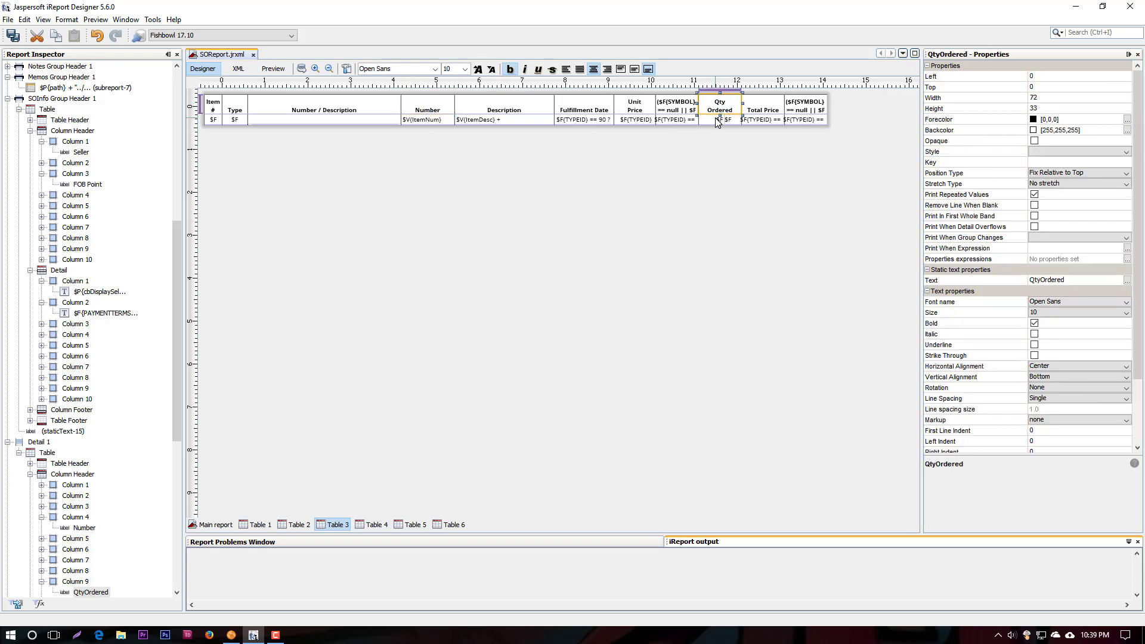
click(717, 120)
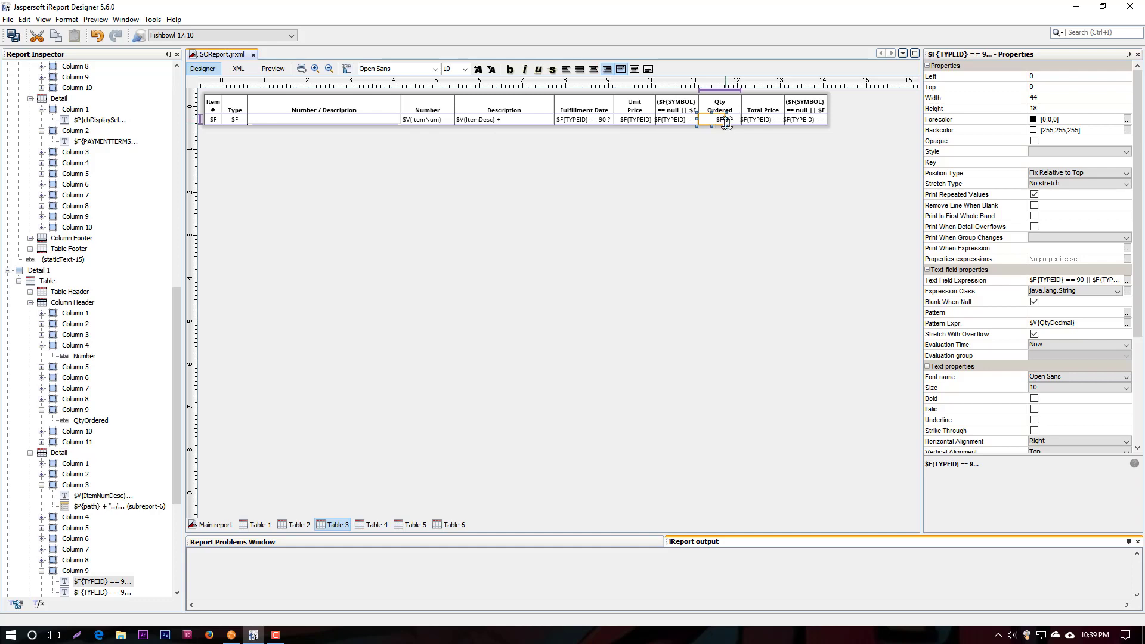
click(736, 122)
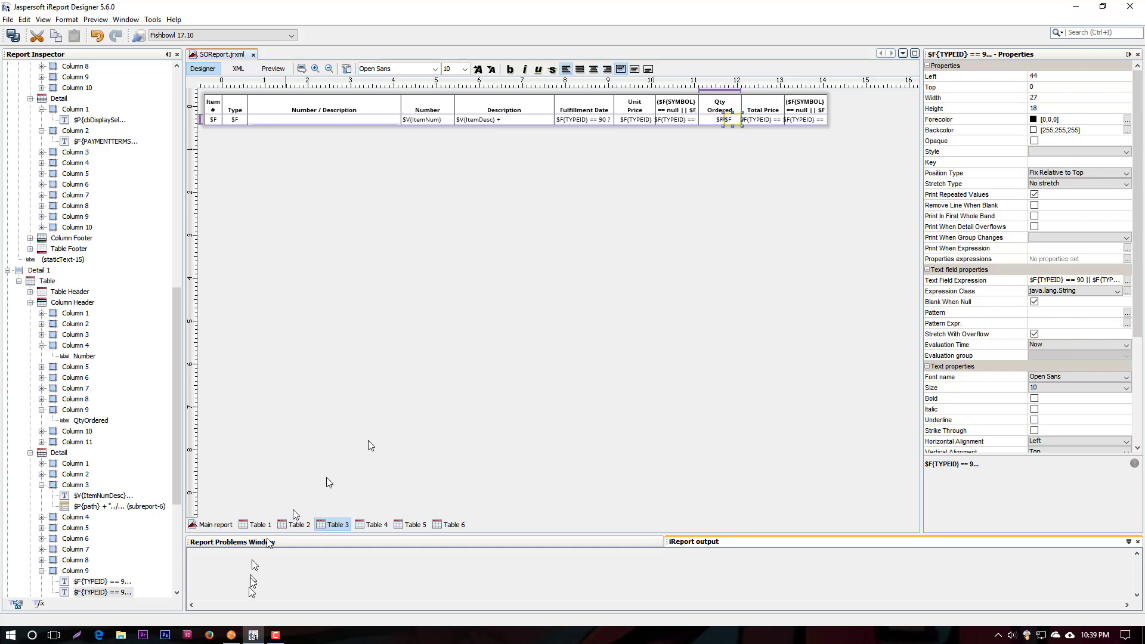
click(230, 634)
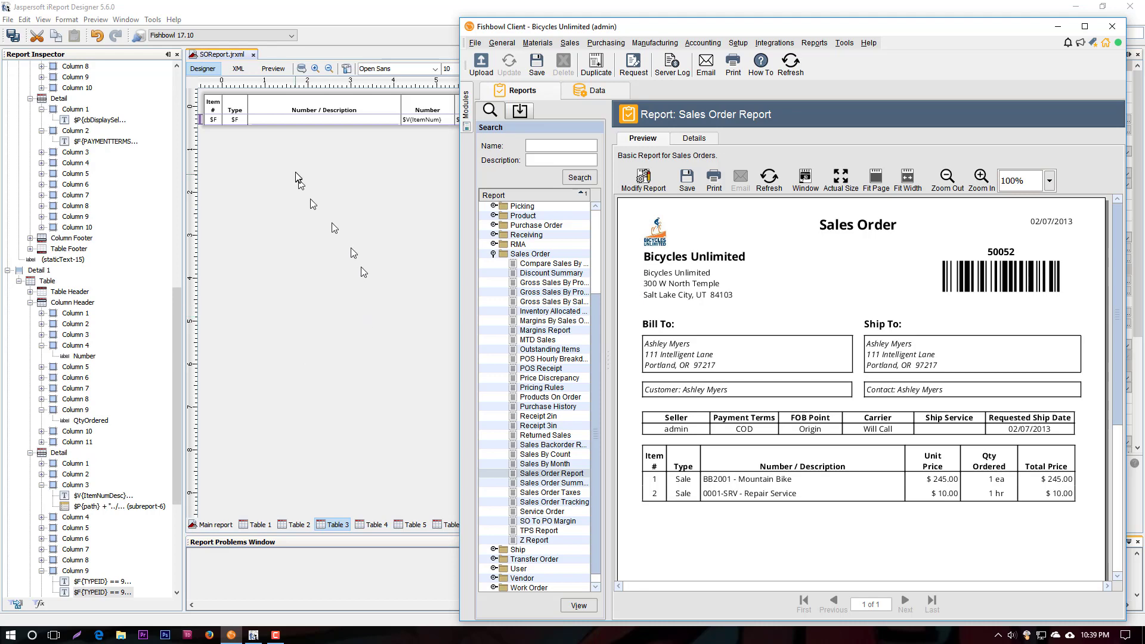
Return to the main report in iReport Designer and review the report query's SQL and field list, closing it without changes
click(216, 525)
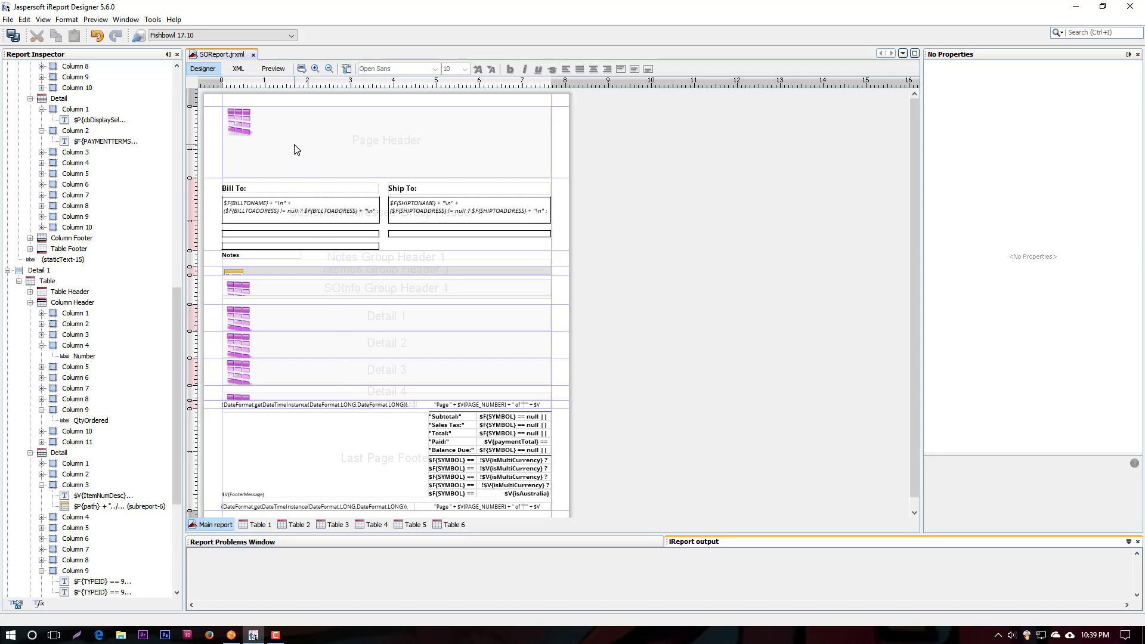
click(303, 129)
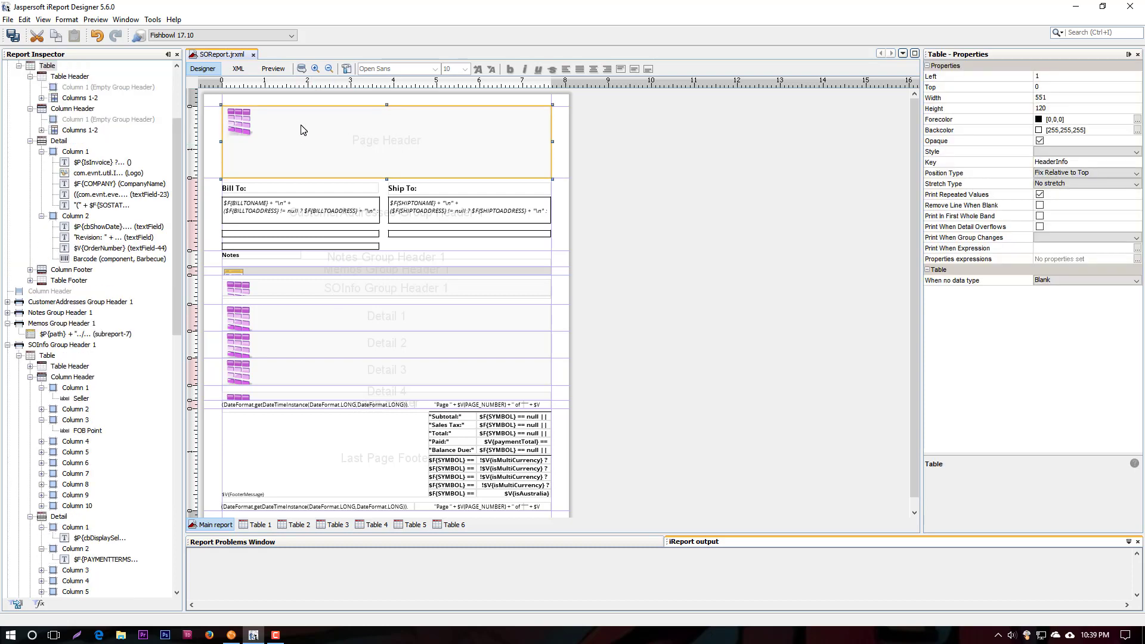
click(303, 69)
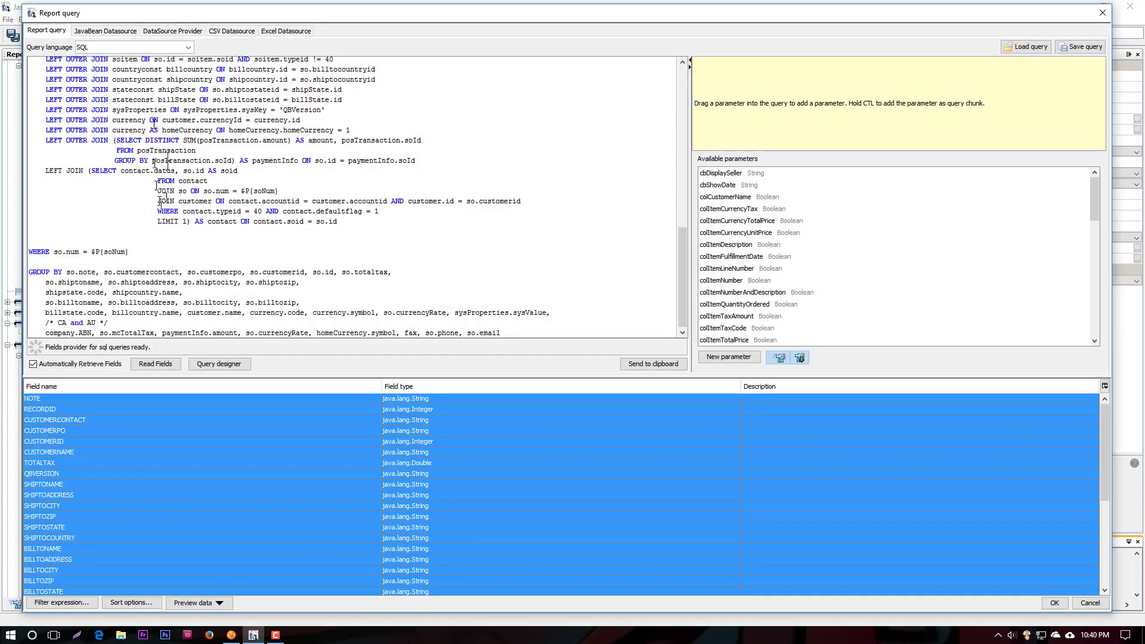
scroll(146, 123, up, 12)
drag(105, 94, 166, 307)
click(39, 516)
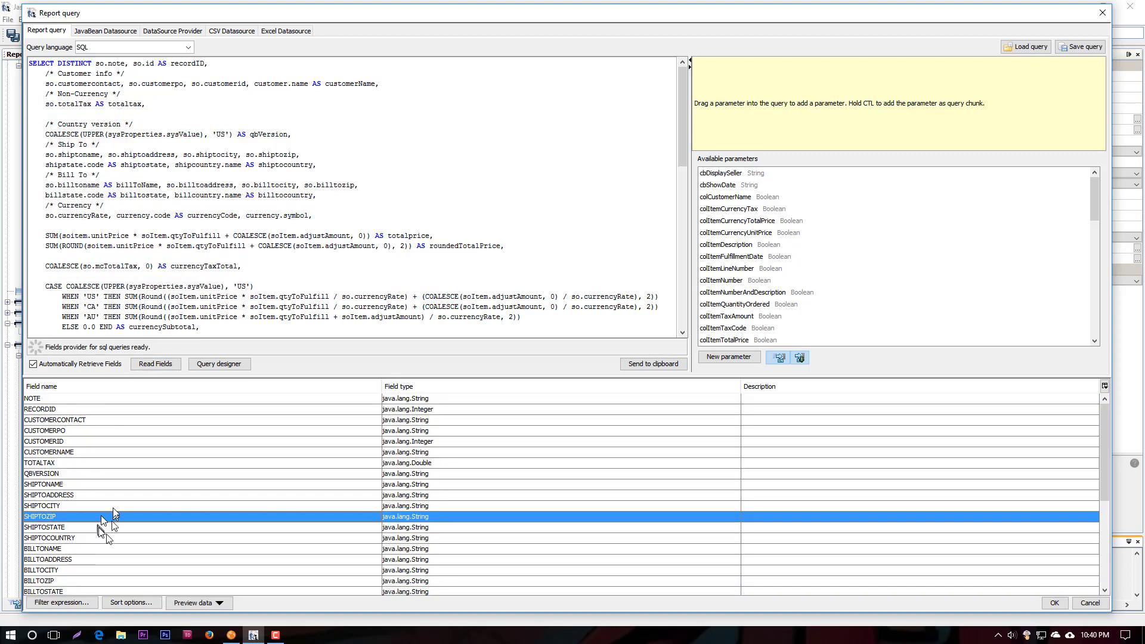
click(1091, 603)
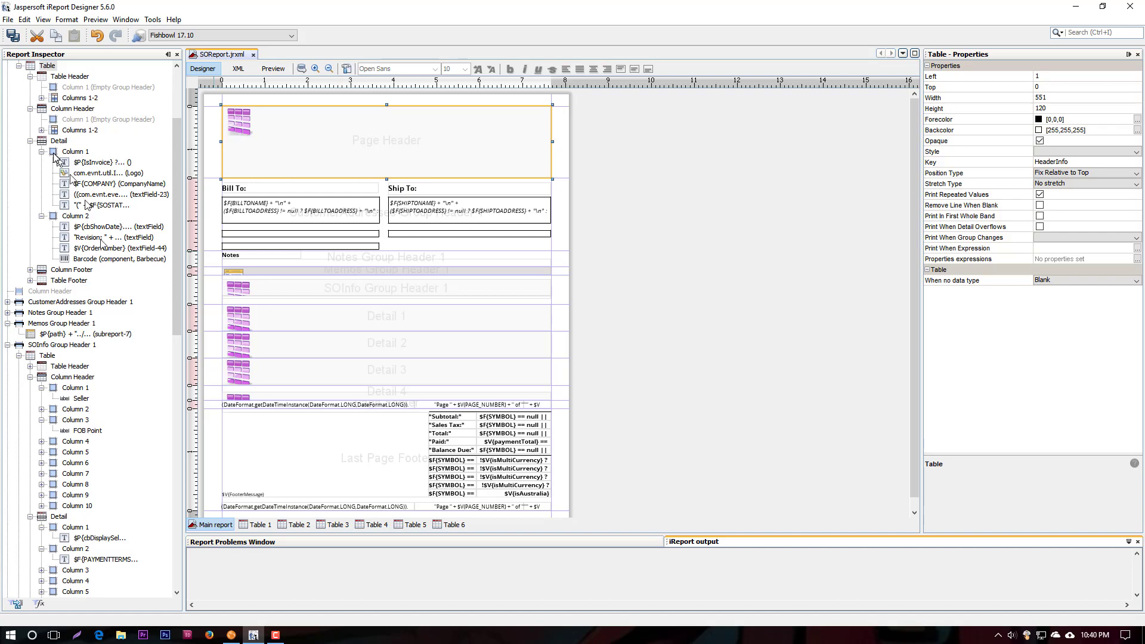
Collapse the Page Header in the report structure and inspect the SOInfo dataset's properties
scroll(54, 157, up, 4)
click(9, 175)
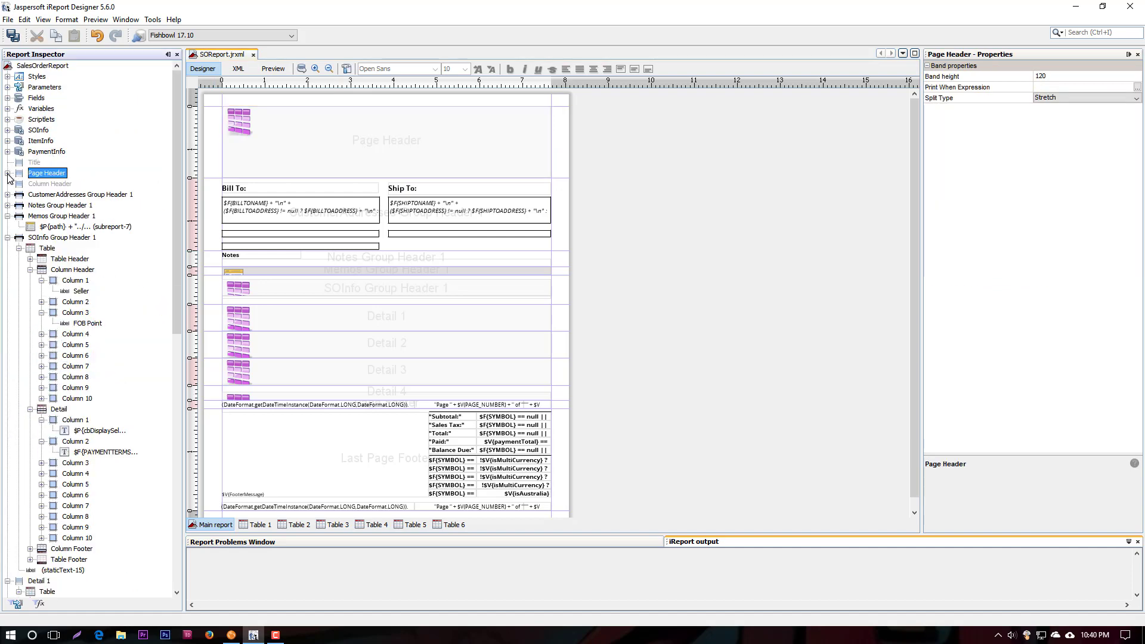
click(38, 130)
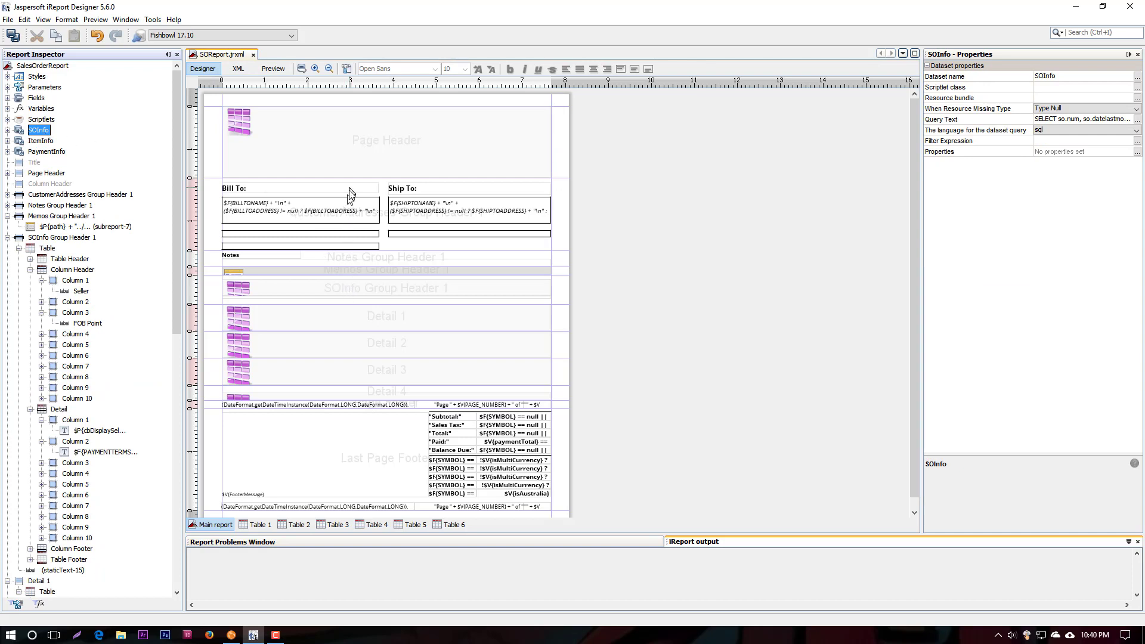
Check the Page Header table's datasource and its available sub datasets, leaving it without changes
click(350, 149)
right_click(351, 149)
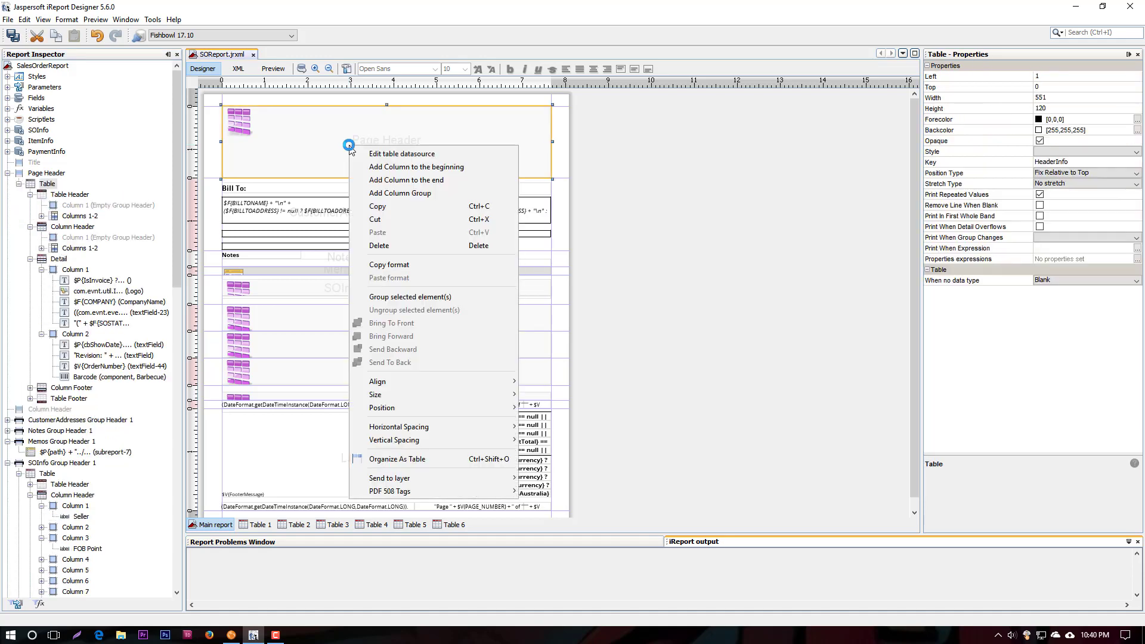
click(382, 156)
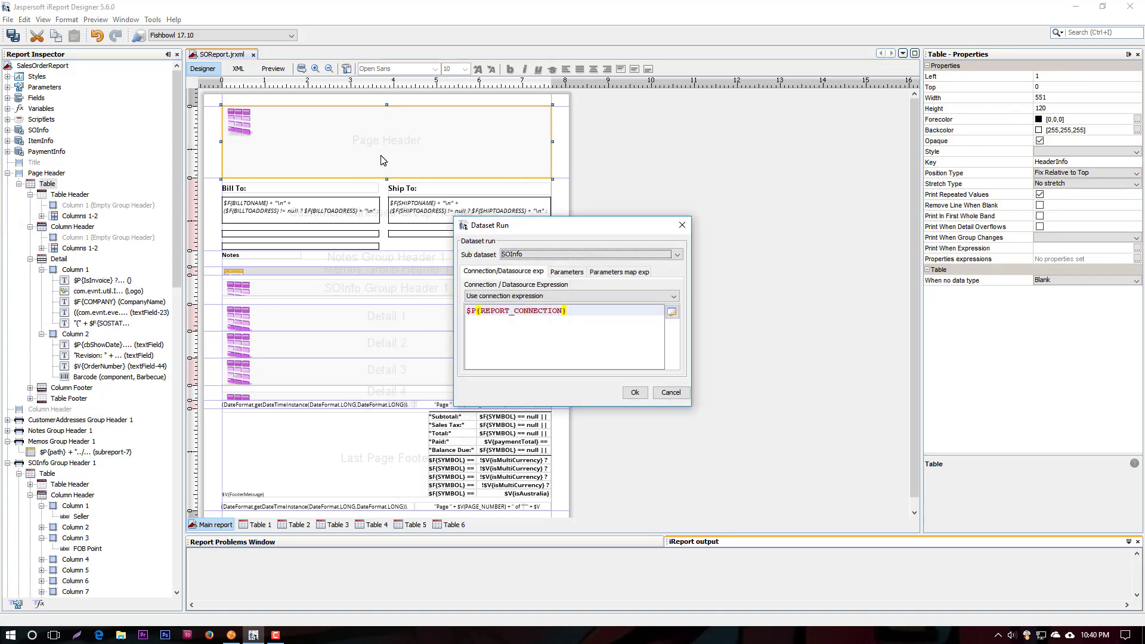
click(536, 255)
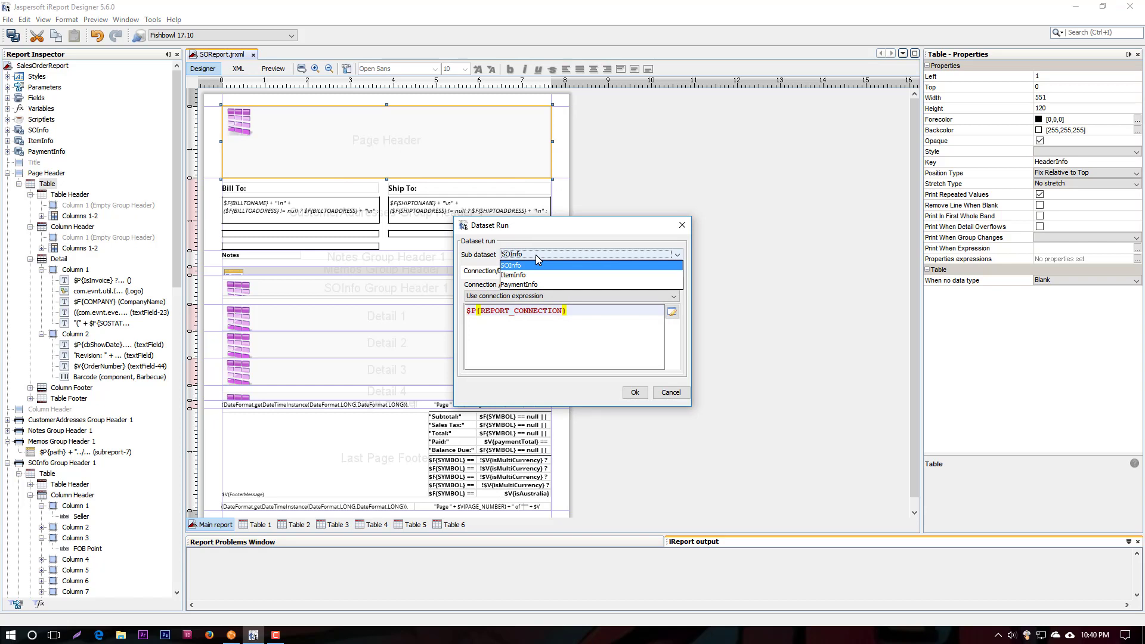
click(684, 393)
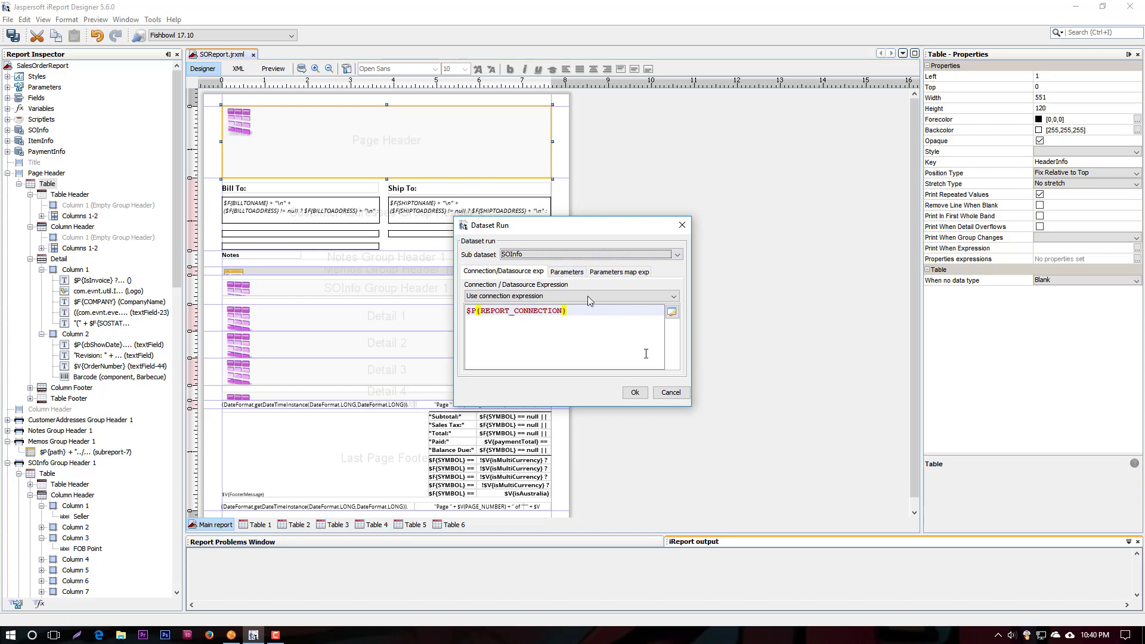
click(677, 397)
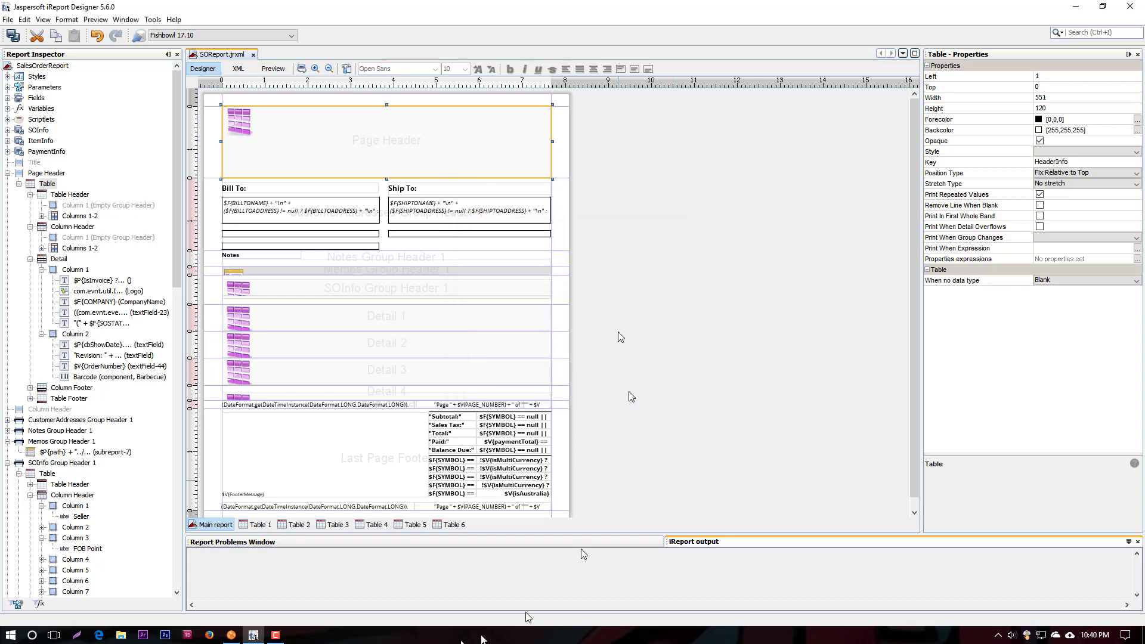
Switch to Fishbowl Client and review the Sales Order Report's required, optional and column settings, cancelling without changes
click(231, 634)
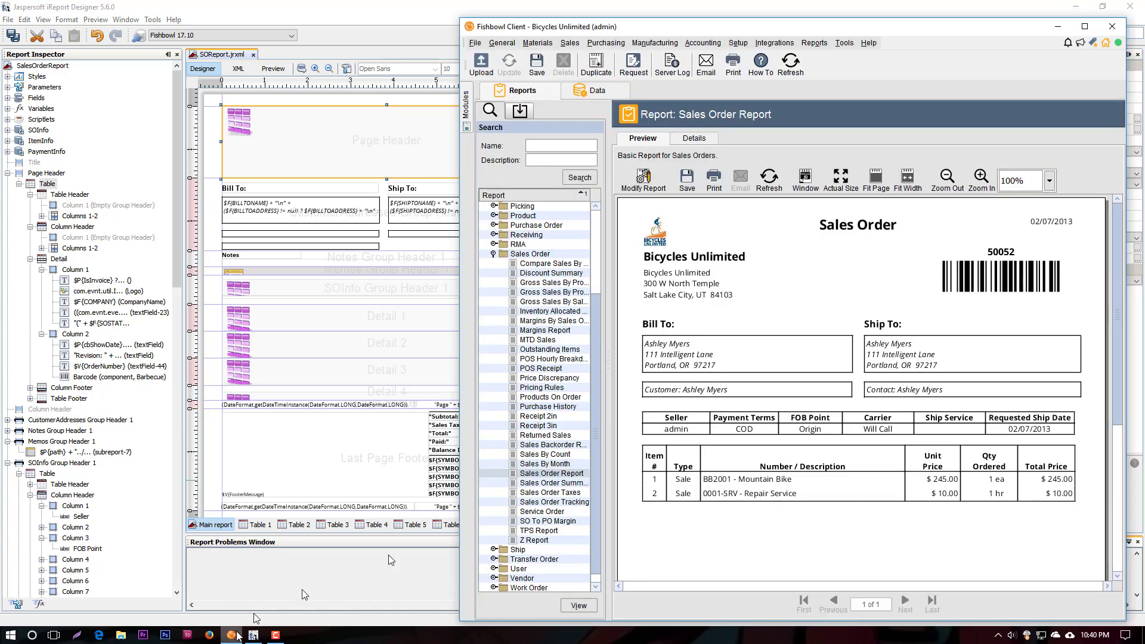
click(644, 179)
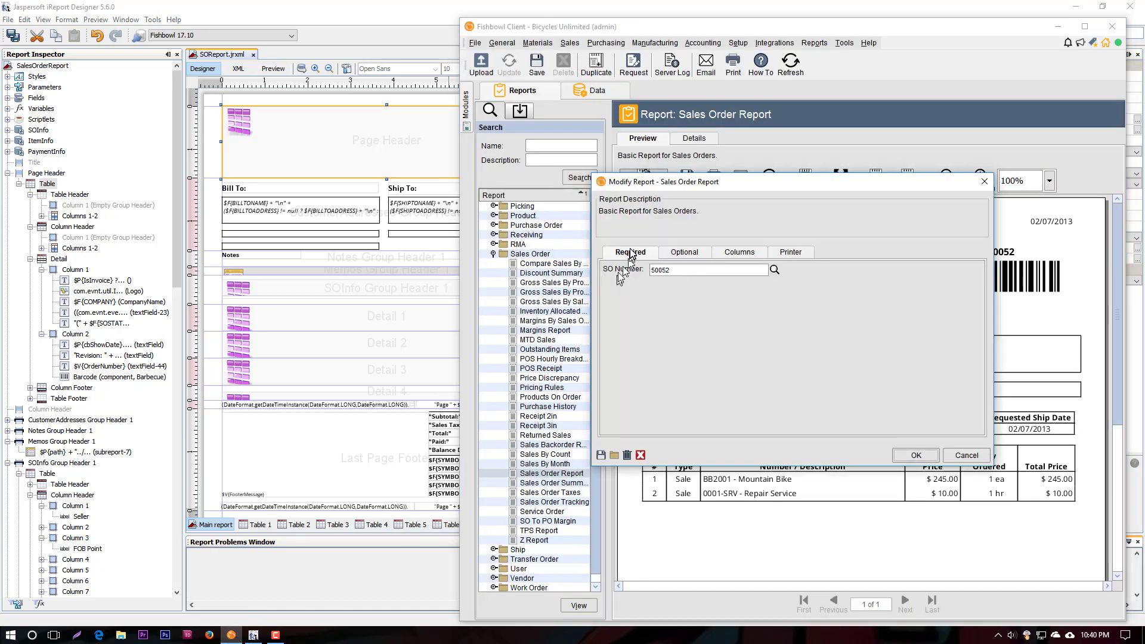
click(690, 253)
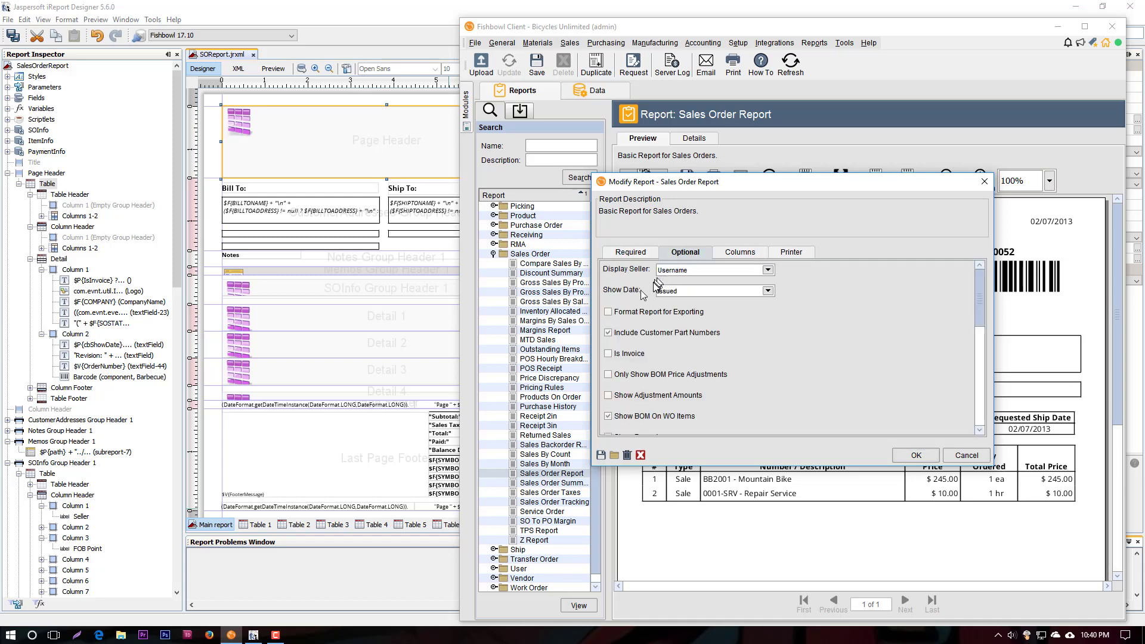
scroll(635, 346, down, 5)
scroll(632, 366, up, 5)
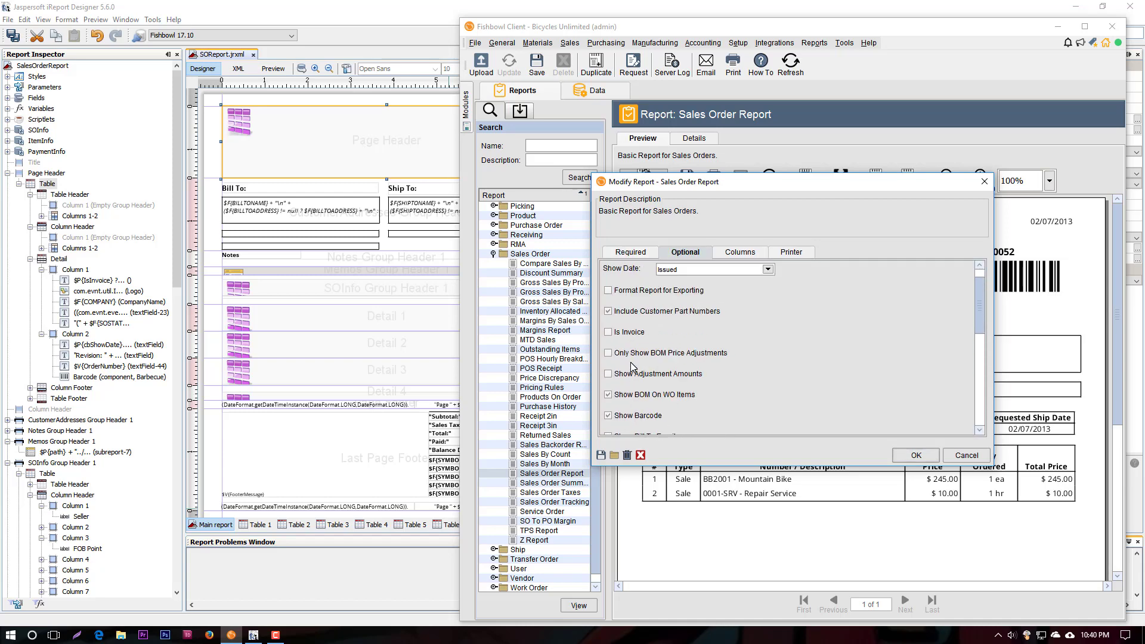
click(740, 251)
scroll(661, 313, down, 2)
scroll(659, 320, up, 2)
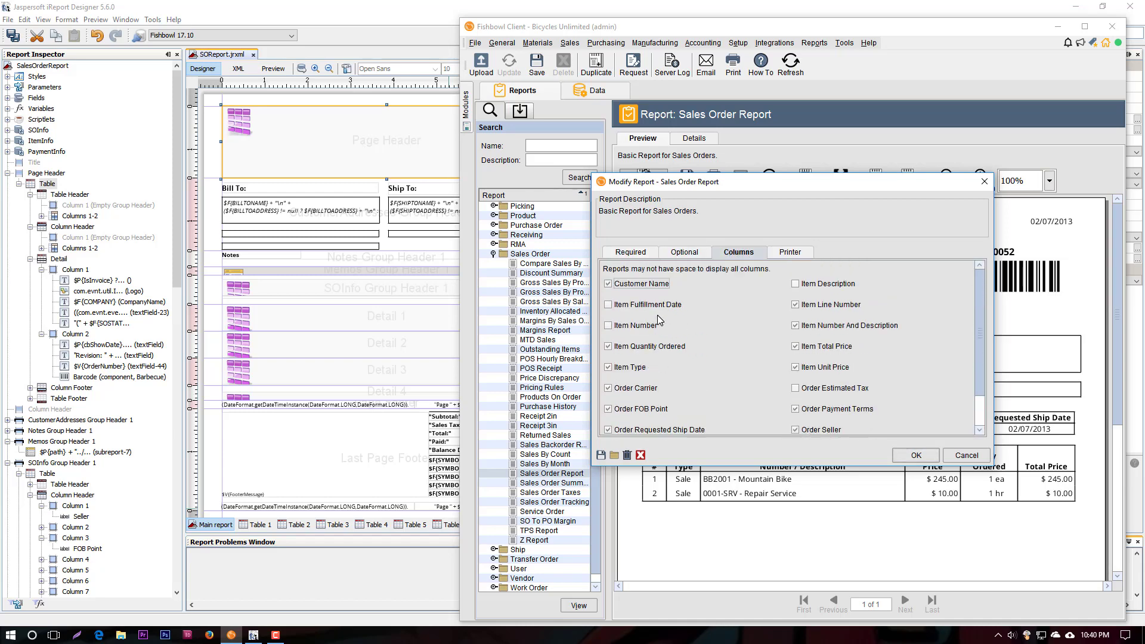
click(965, 455)
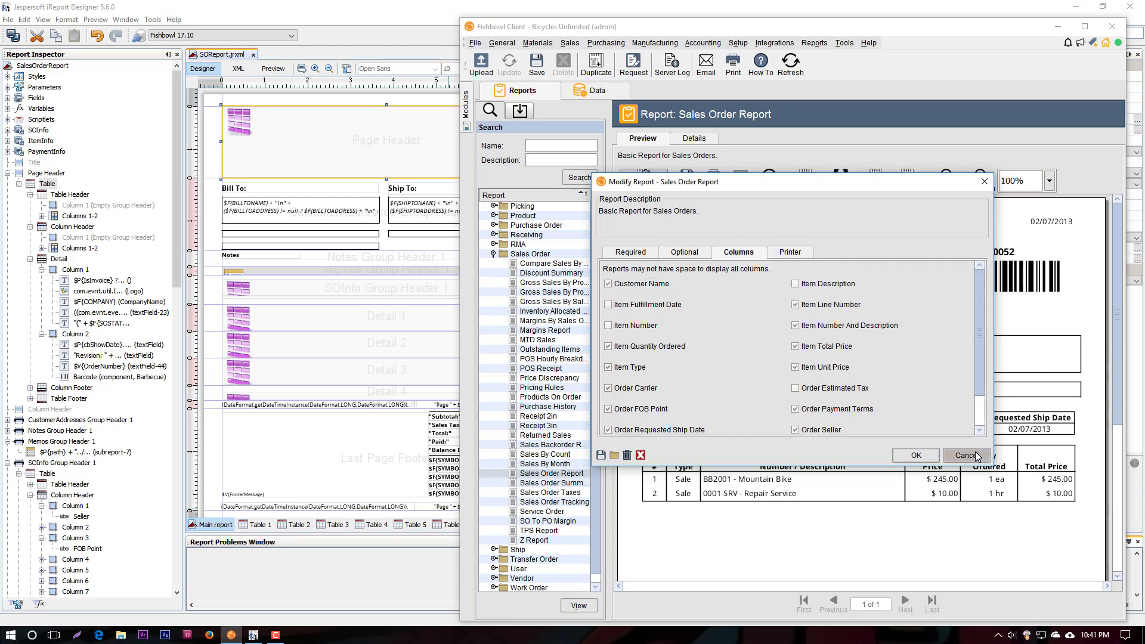
Return to iReport Designer, look through the report's Parameters list, and collapse it again
click(8, 88)
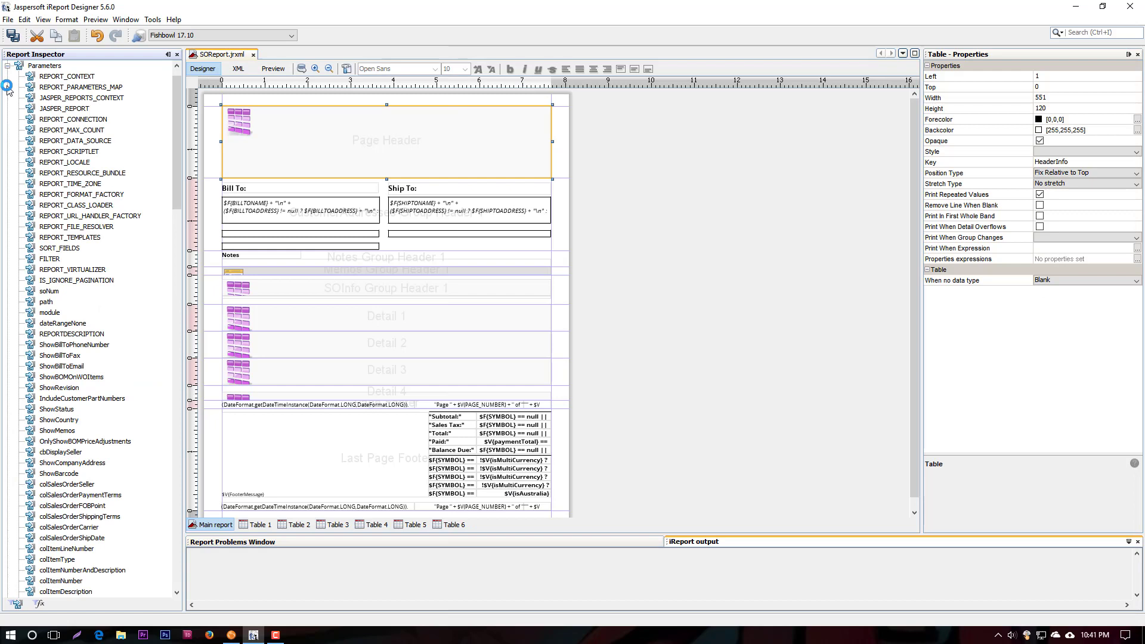
click(63, 97)
scroll(65, 107, up, 1)
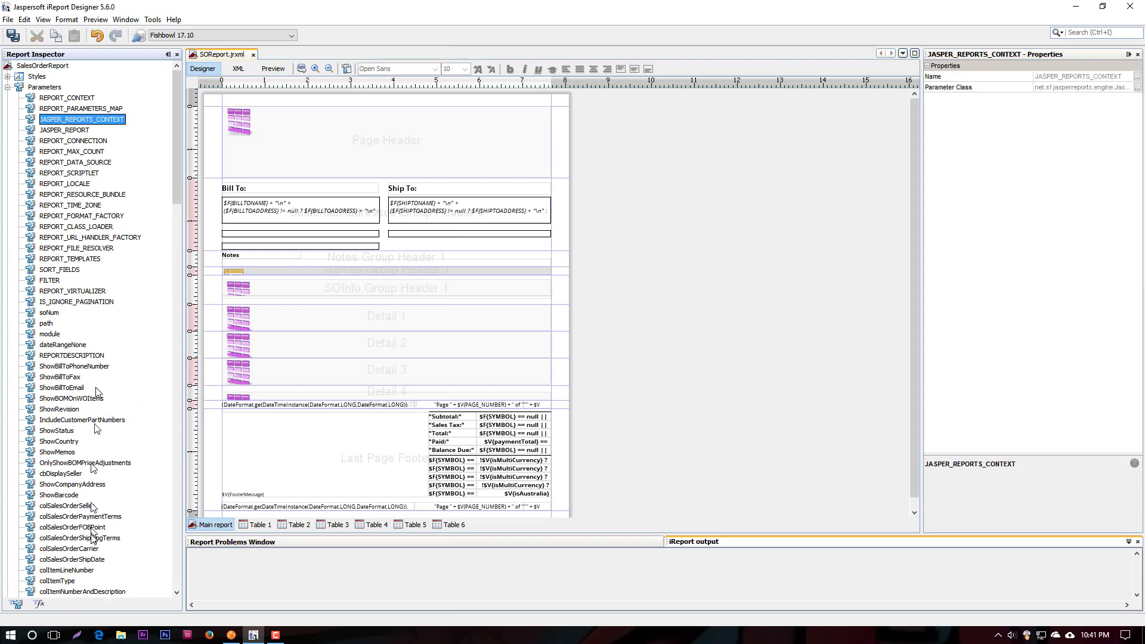
click(8, 88)
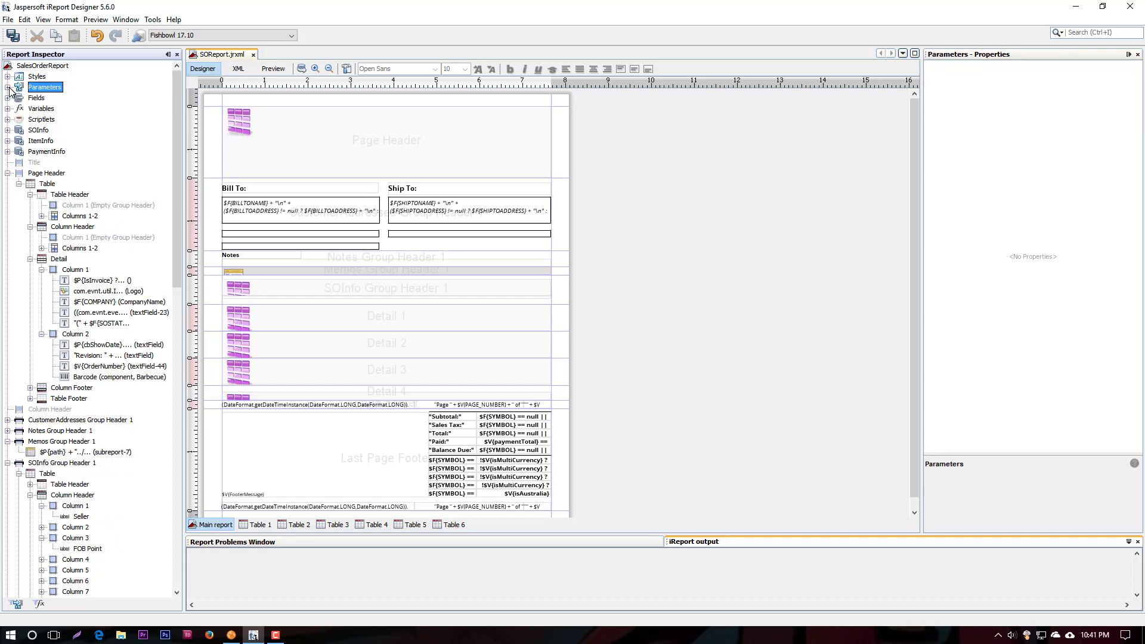
Open the Page Header table's datasource and review the parameters passed to the SOInfo sub dataset, selecting BarcodesHaveDI
click(330, 155)
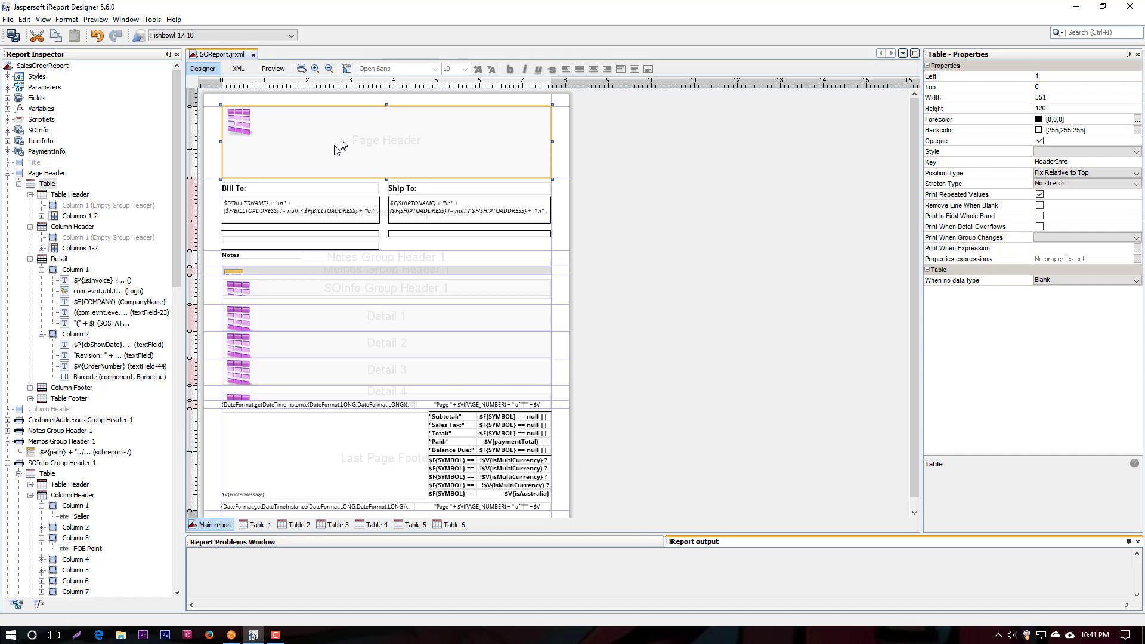
right_click(342, 145)
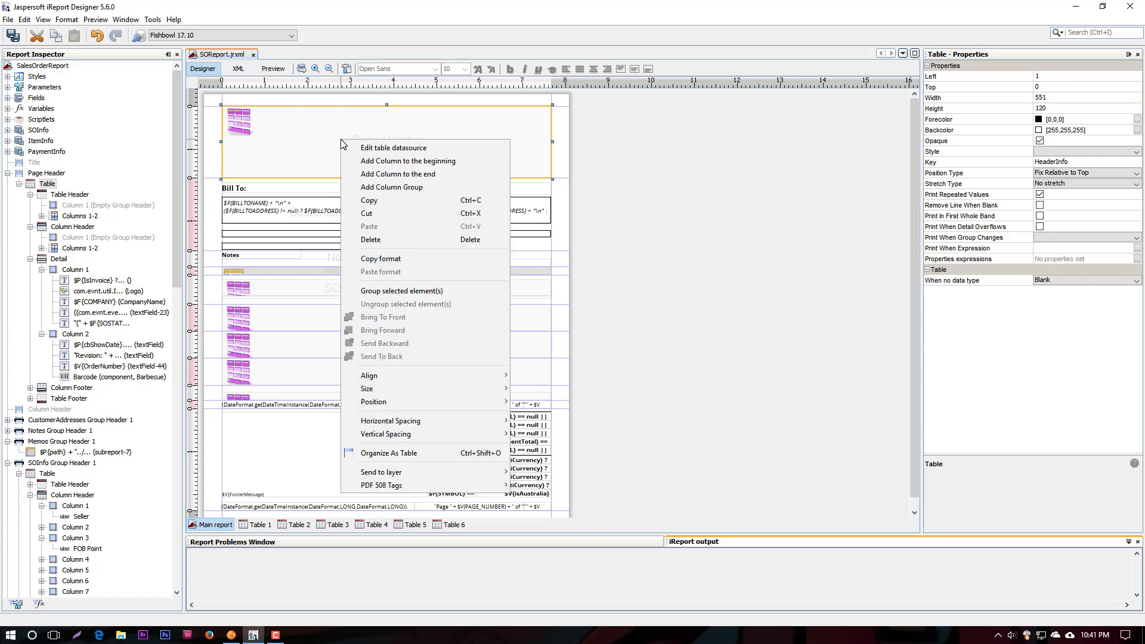
click(382, 148)
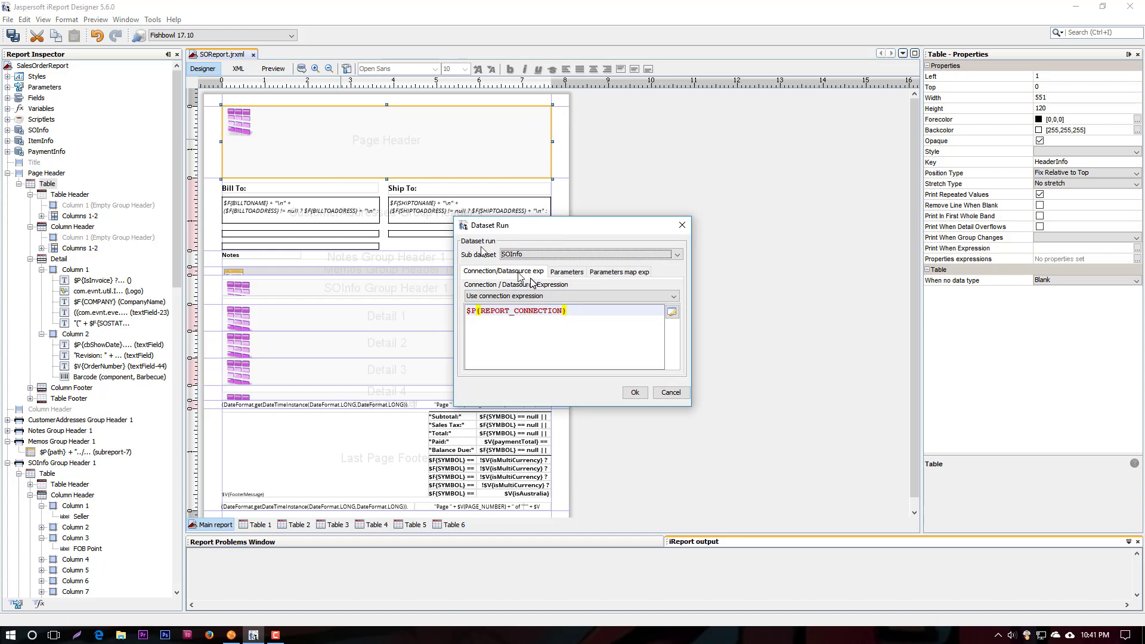
click(566, 272)
scroll(546, 334, down, 1)
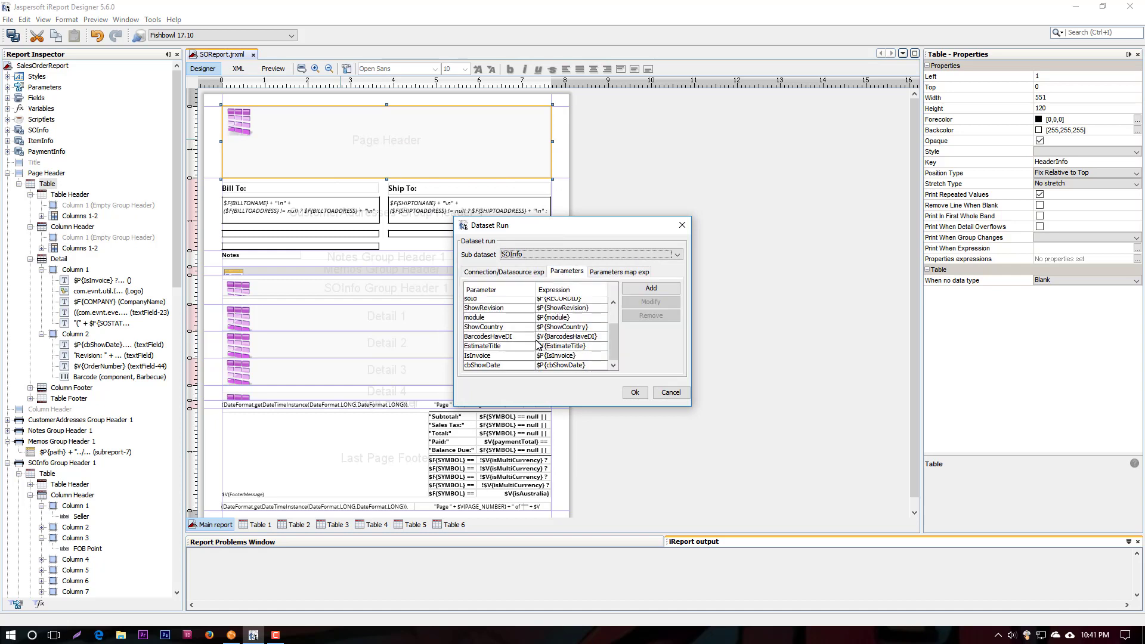
click(519, 337)
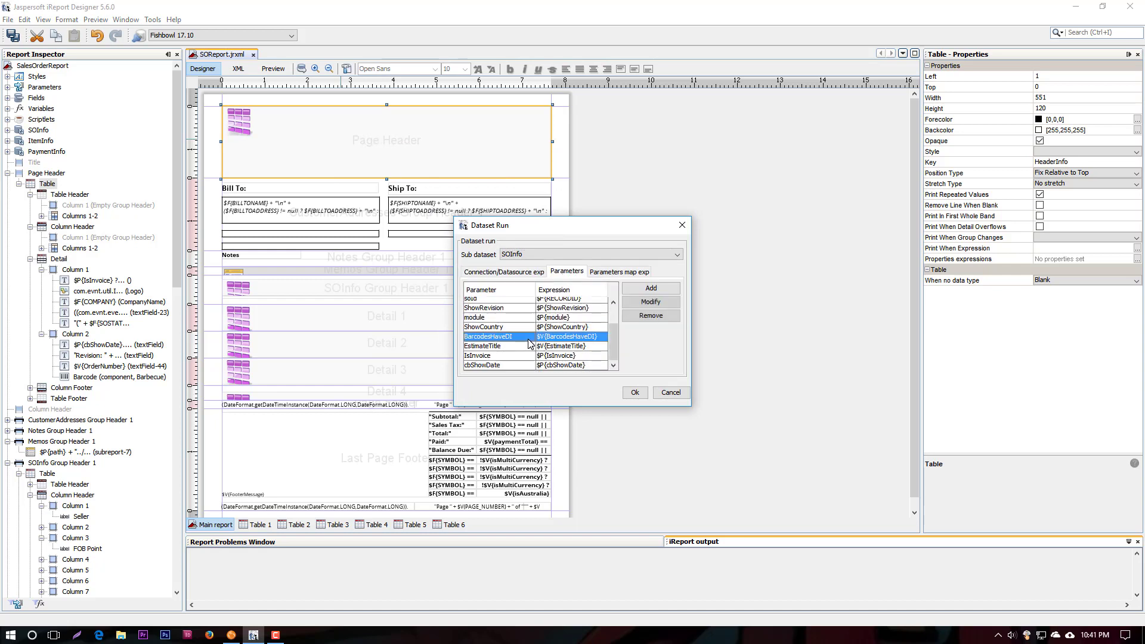
Start a new parameter for the table's SOInfo dataset run and choose colOrderEstimatedTax as the dataset parameter
click(641, 290)
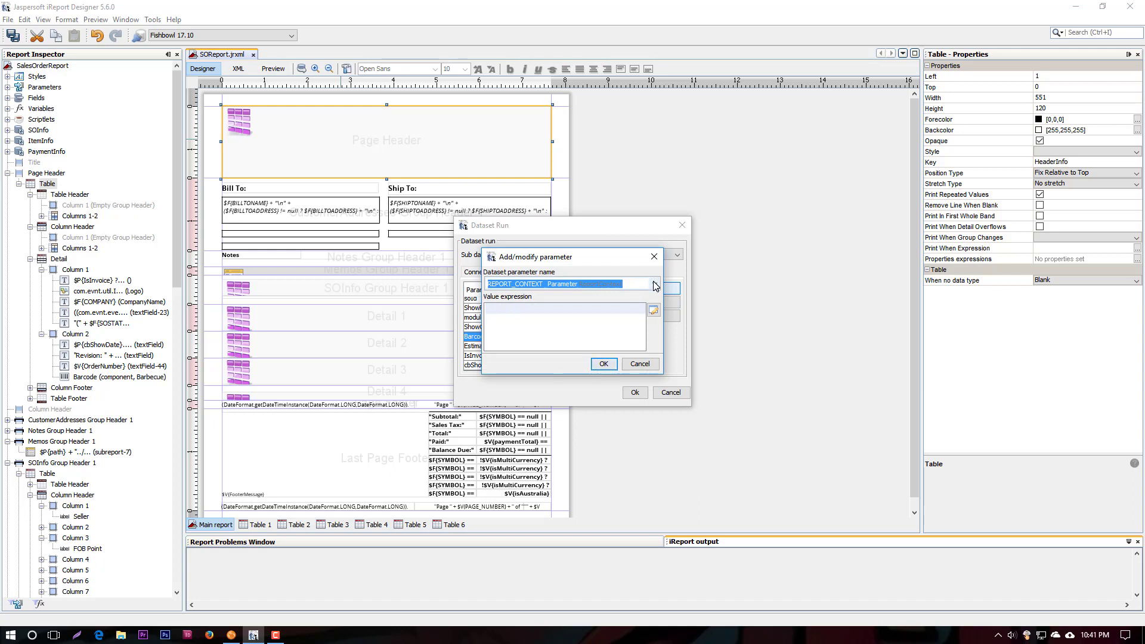
click(656, 287)
scroll(587, 350, down, 6)
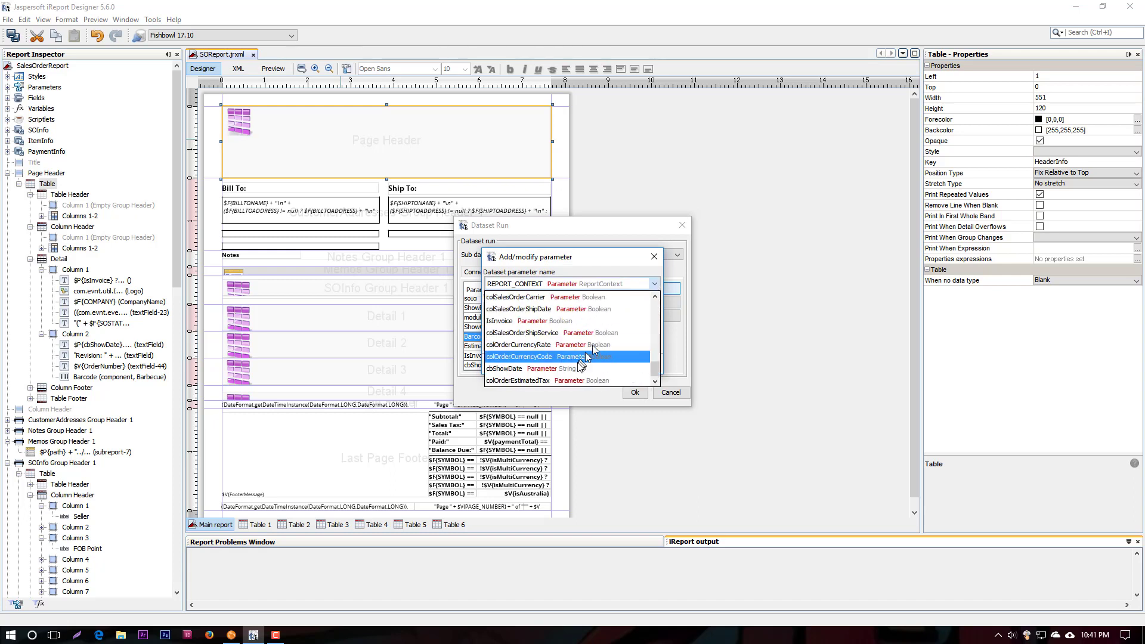
click(536, 382)
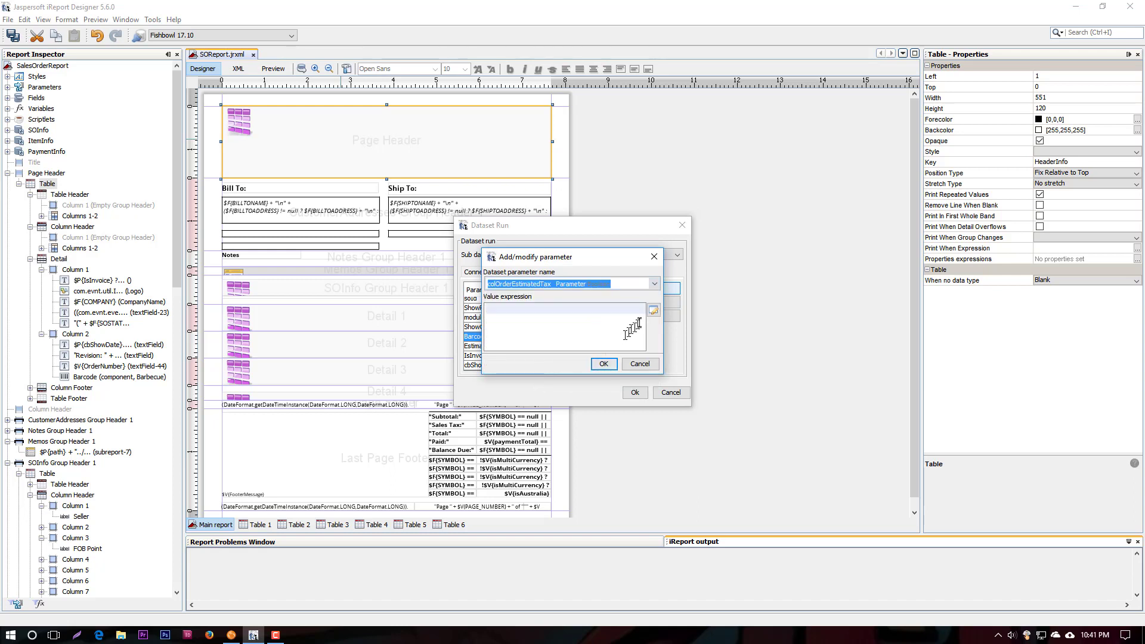
Set the new parameter's value expression to $P{colOrderEstimatedTax} from the report's parameters and accept the dataset run
click(654, 310)
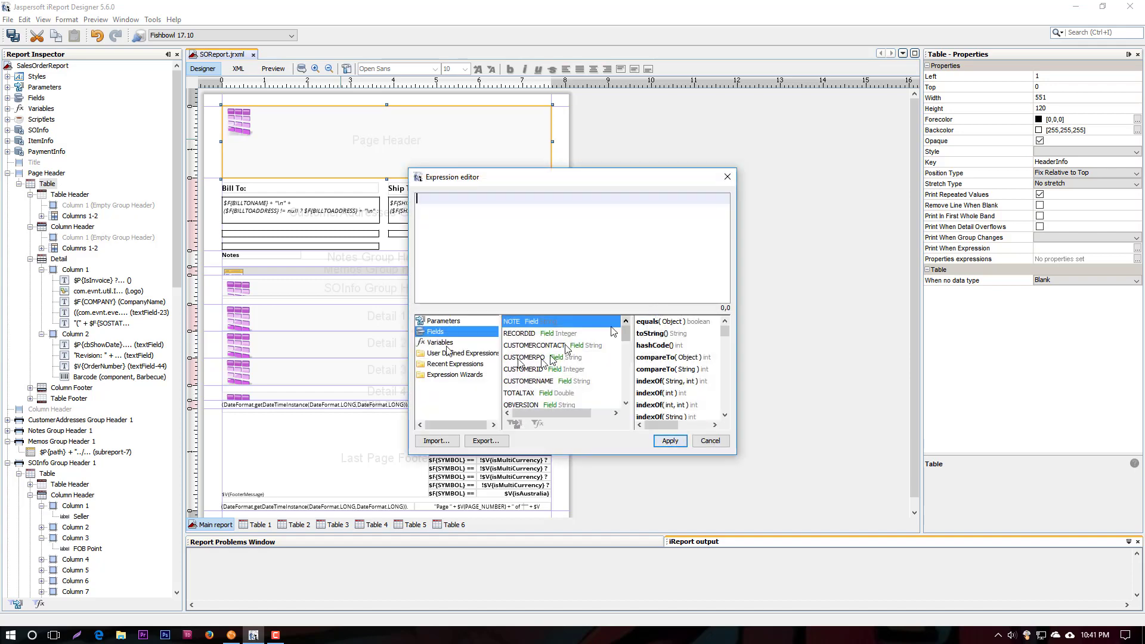
click(451, 325)
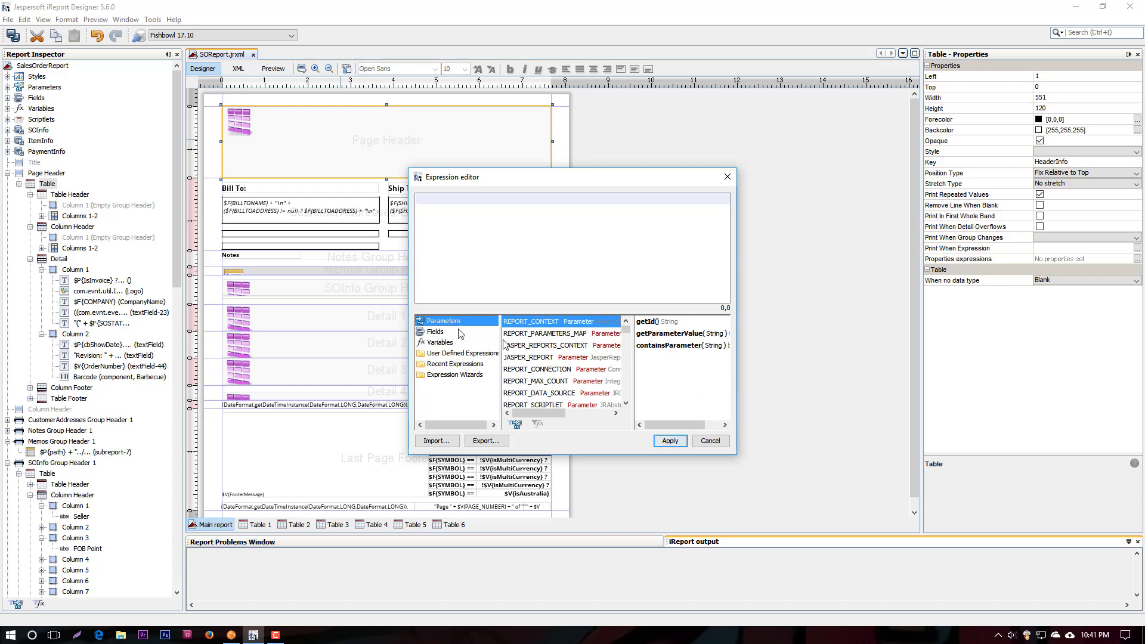
drag(625, 327, 639, 404)
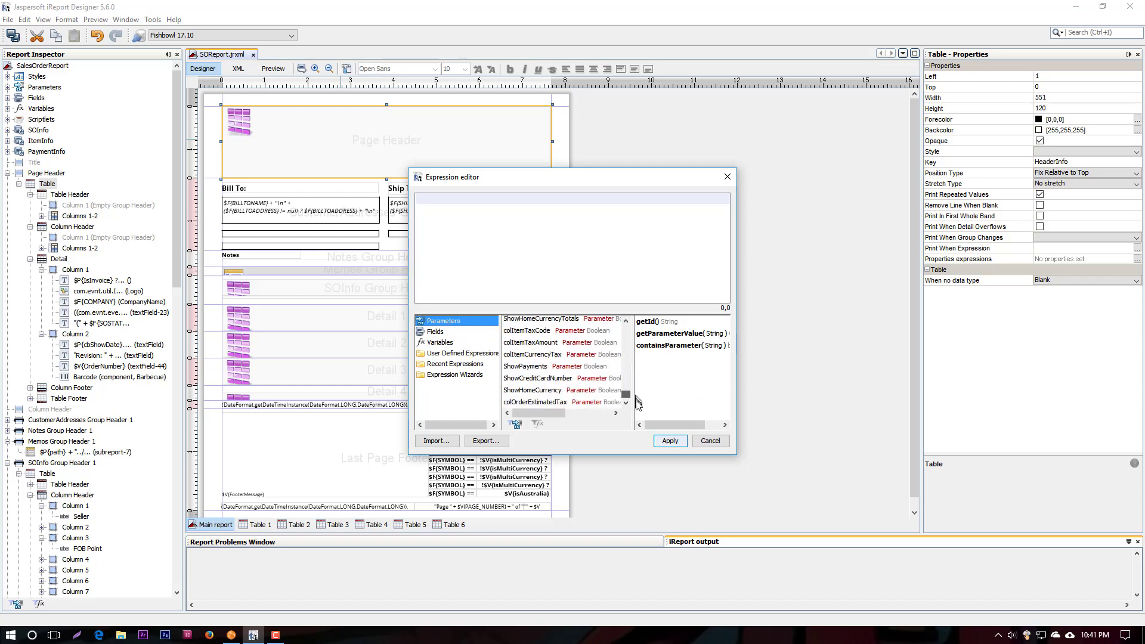
double_click(535, 402)
click(665, 443)
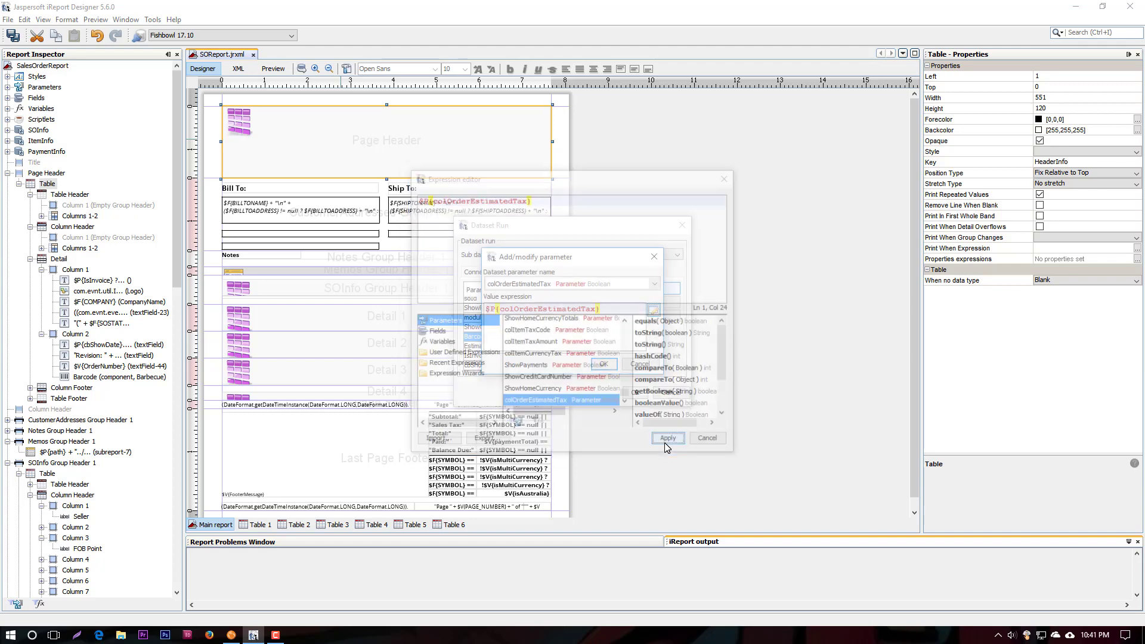
click(534, 286)
click(534, 287)
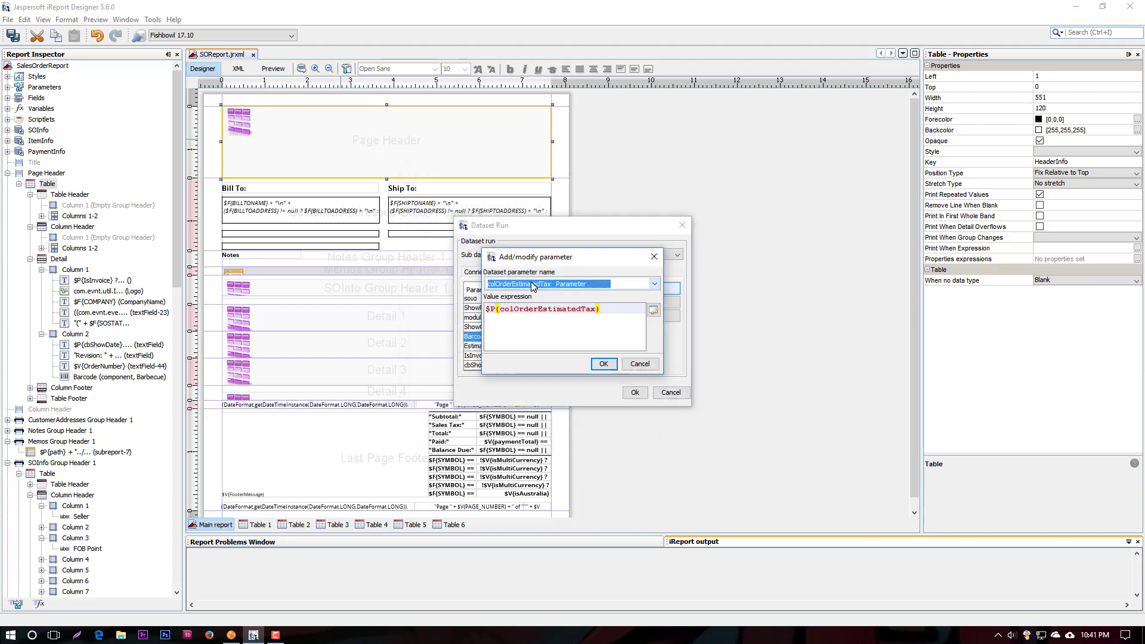
click(541, 319)
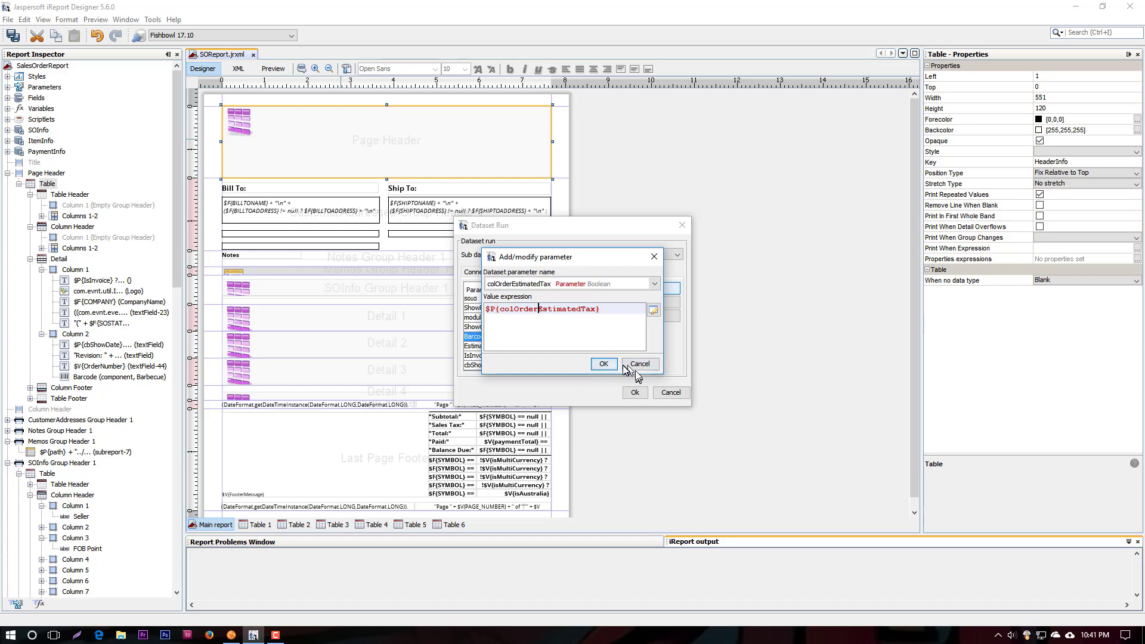
click(608, 364)
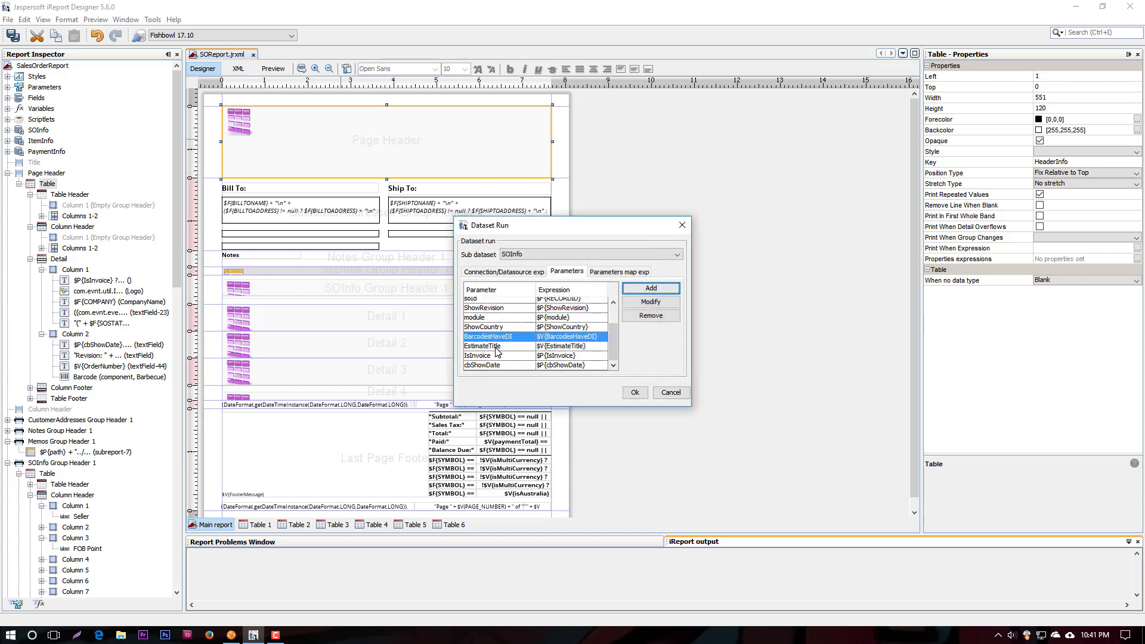
click(635, 393)
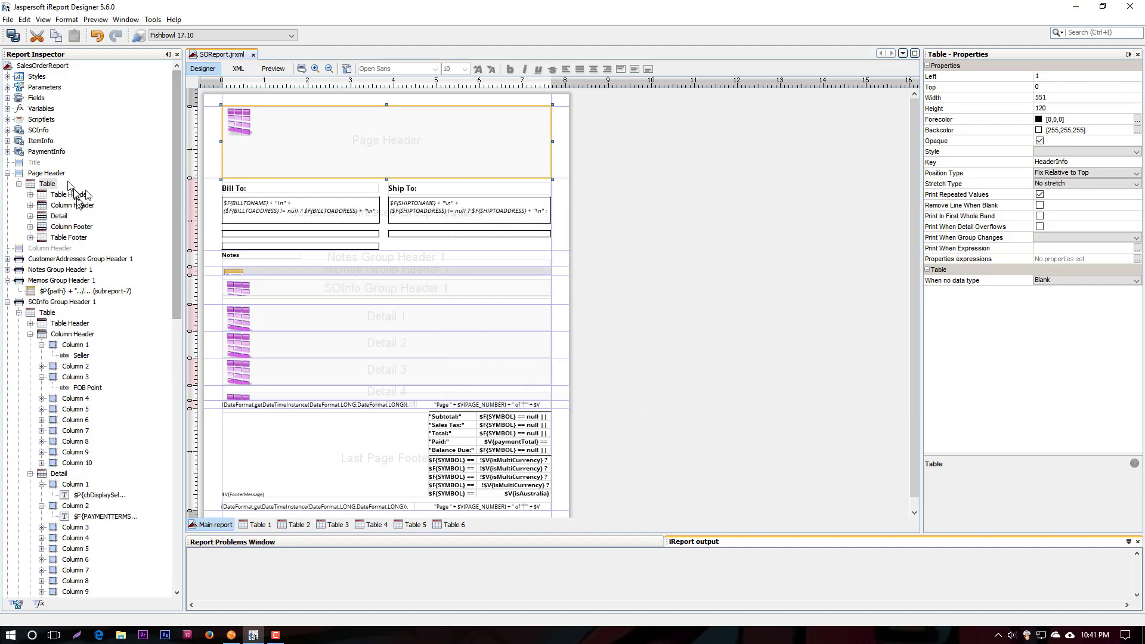
Expand the SOInfo sub dataset and list its parameters in the report structure
click(8, 130)
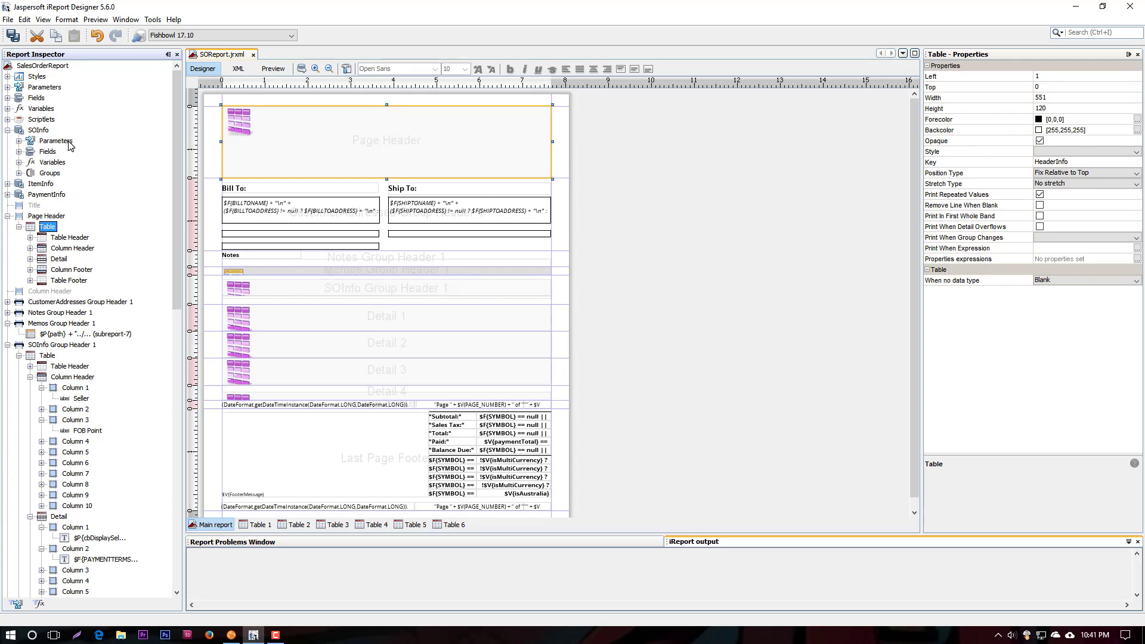
click(67, 142)
click(19, 141)
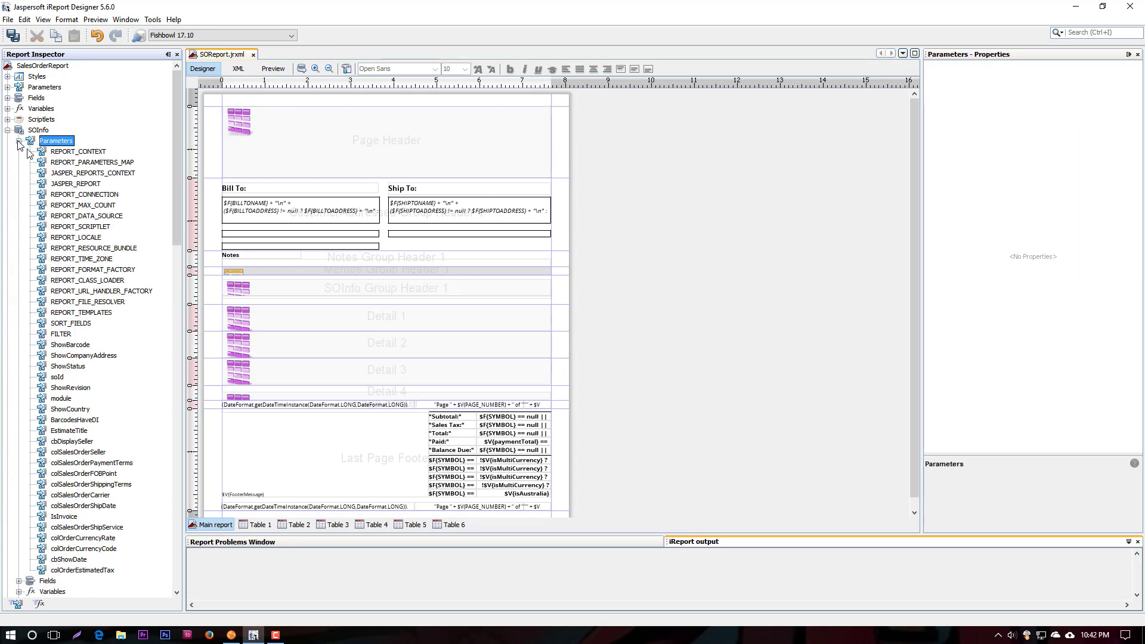
Copy the main report's ShowRevision parameter and bring up the paste option for the SOInfo parameters without using it
click(7, 88)
right_click(65, 389)
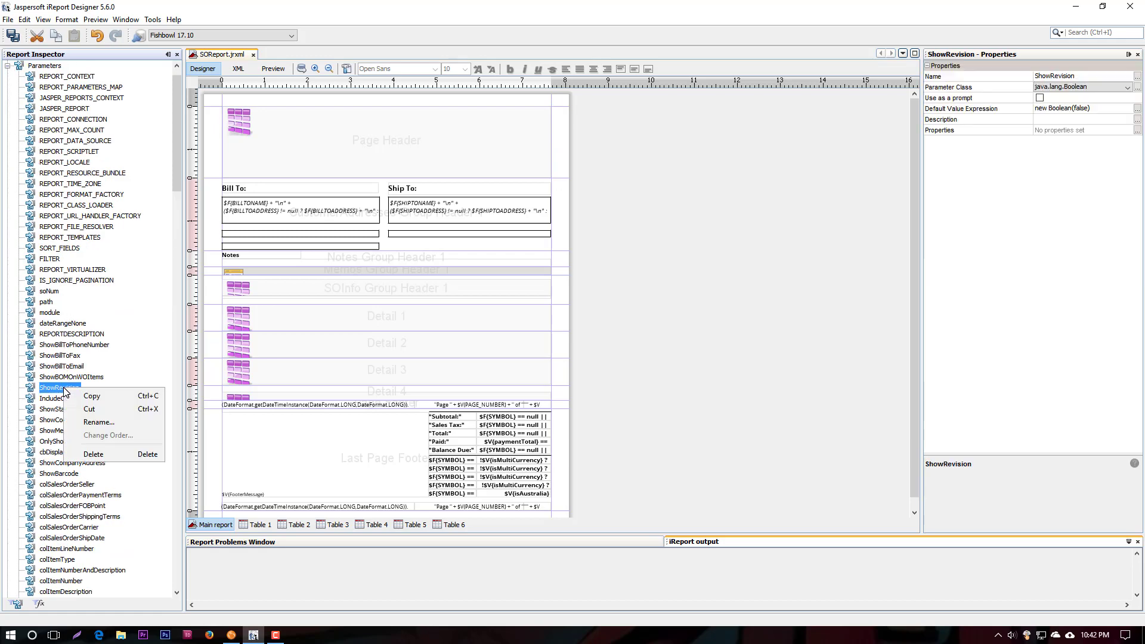
click(86, 396)
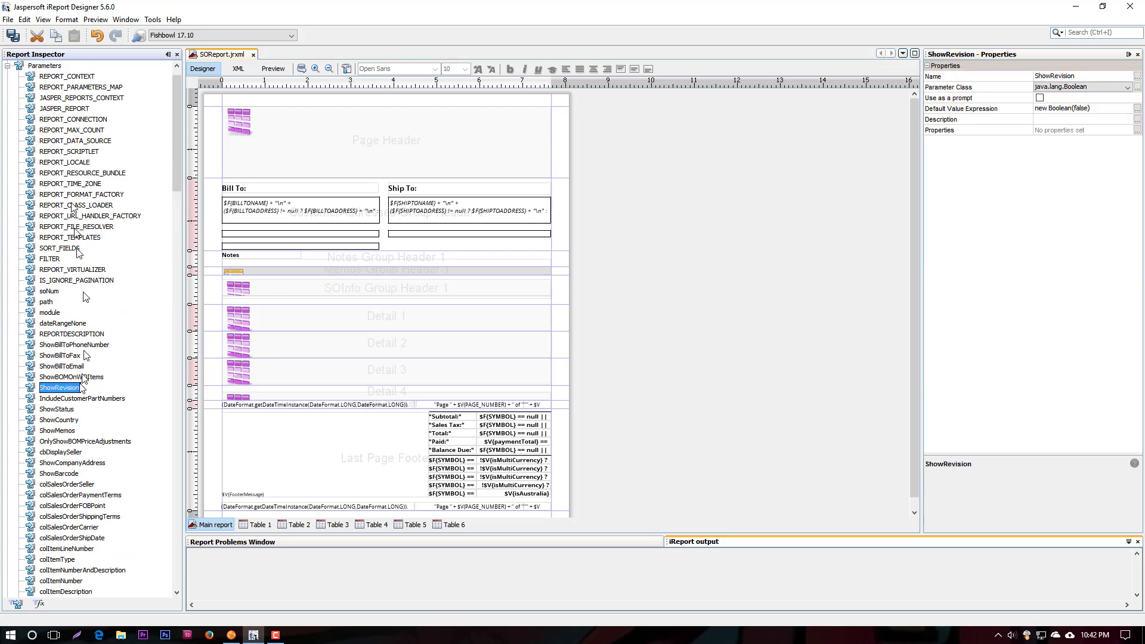
click(7, 66)
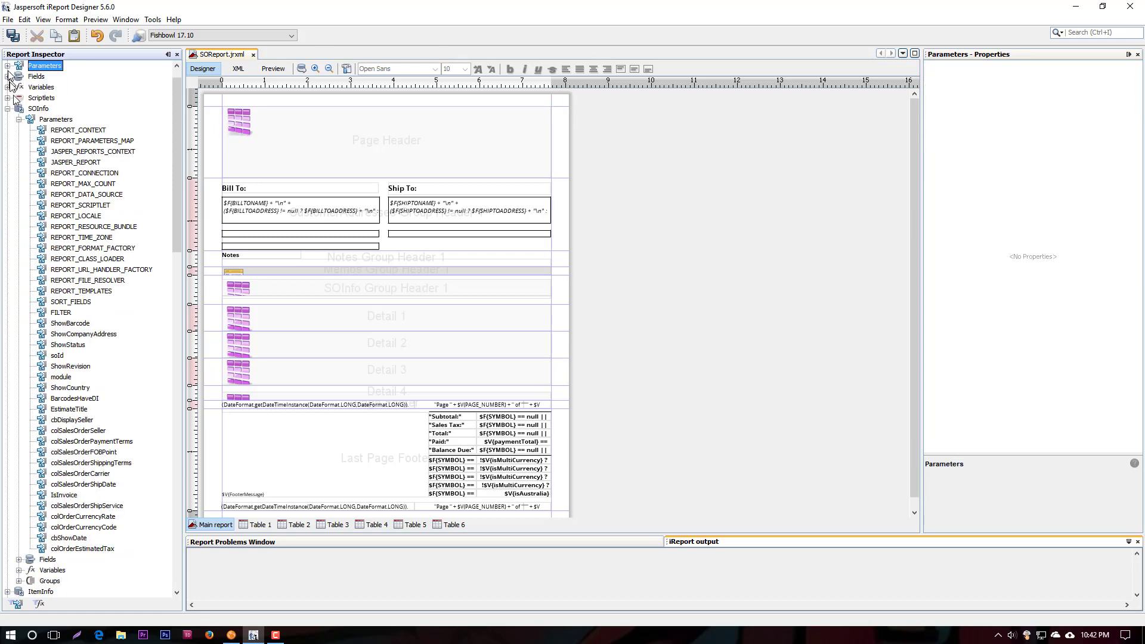
right_click(57, 119)
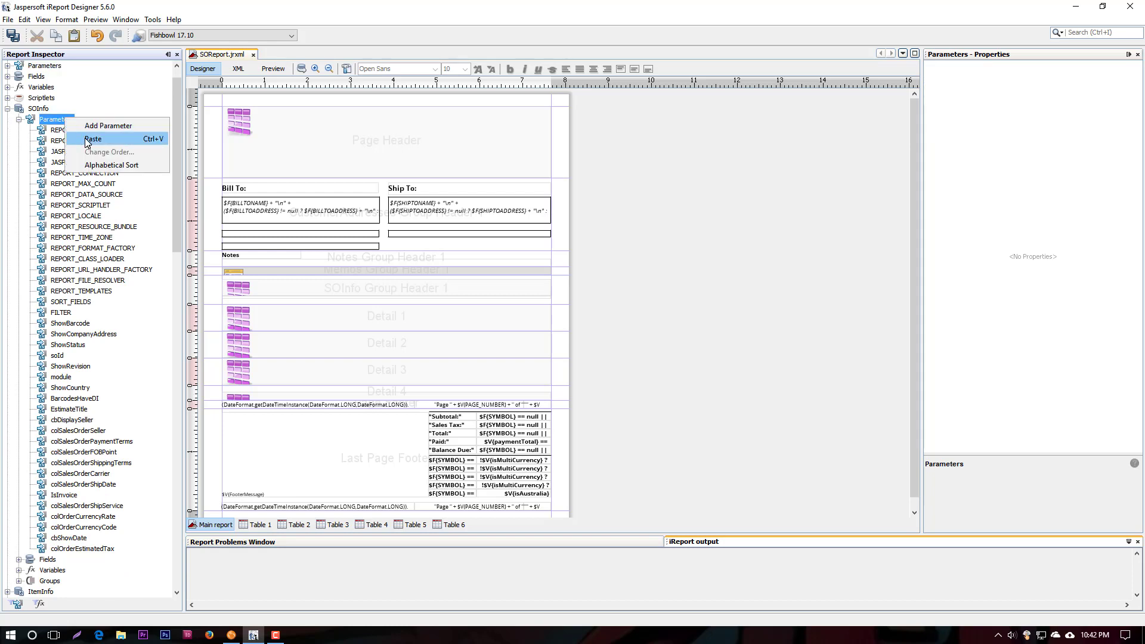
Revisit the Page Header table's dataset parameters, look at the expression editor for a new parameter, and cancel without changes
click(400, 147)
right_click(401, 147)
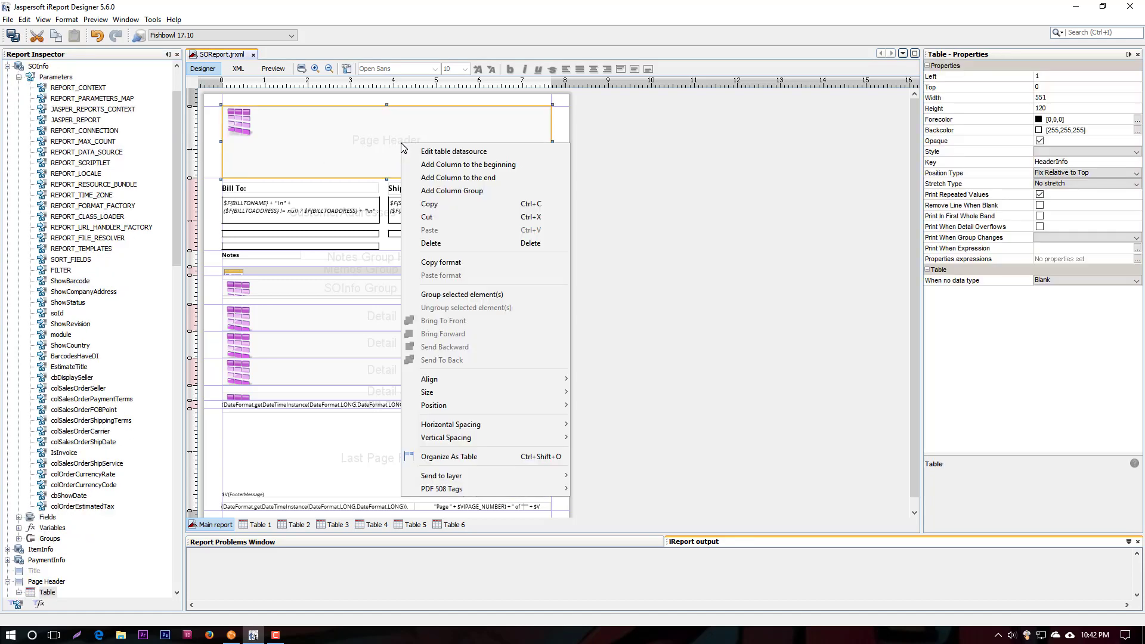
click(441, 151)
click(566, 271)
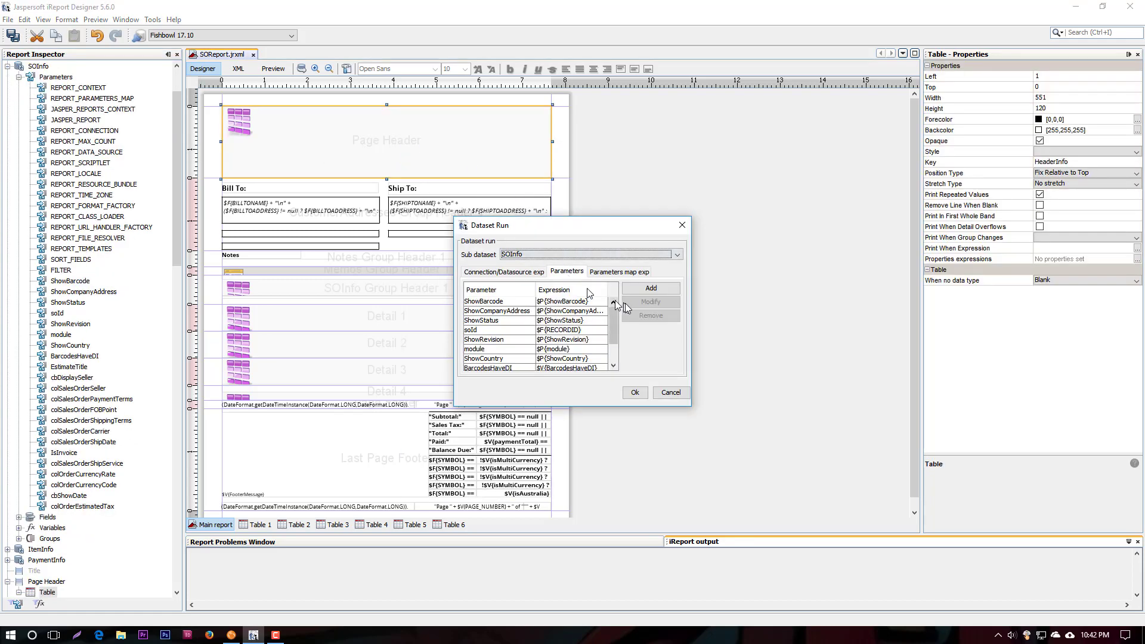
click(649, 289)
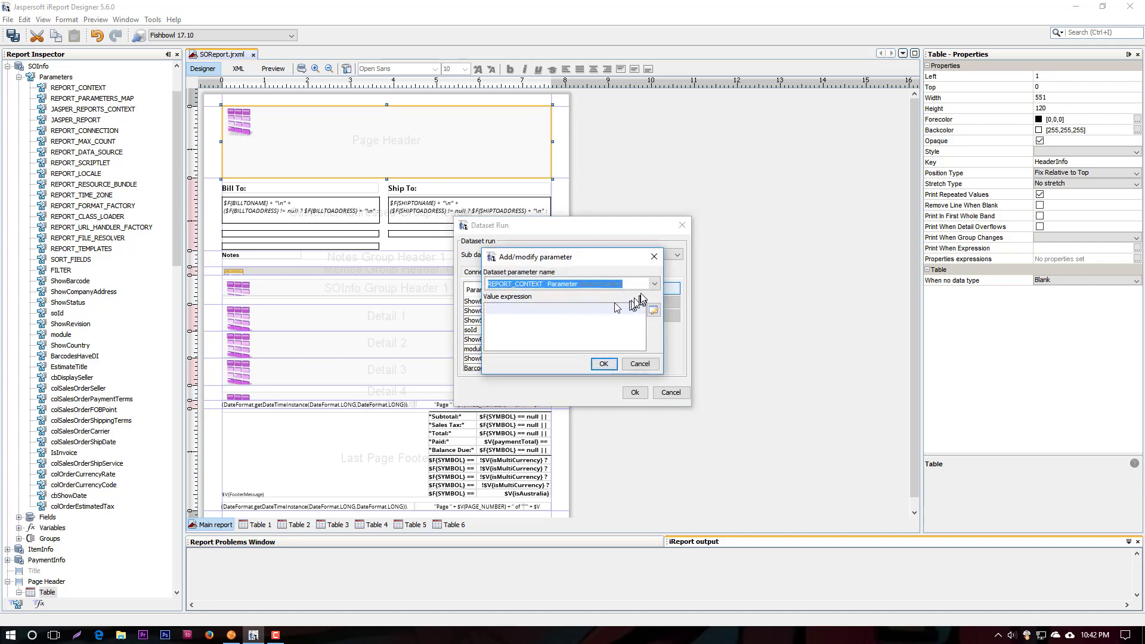
click(653, 311)
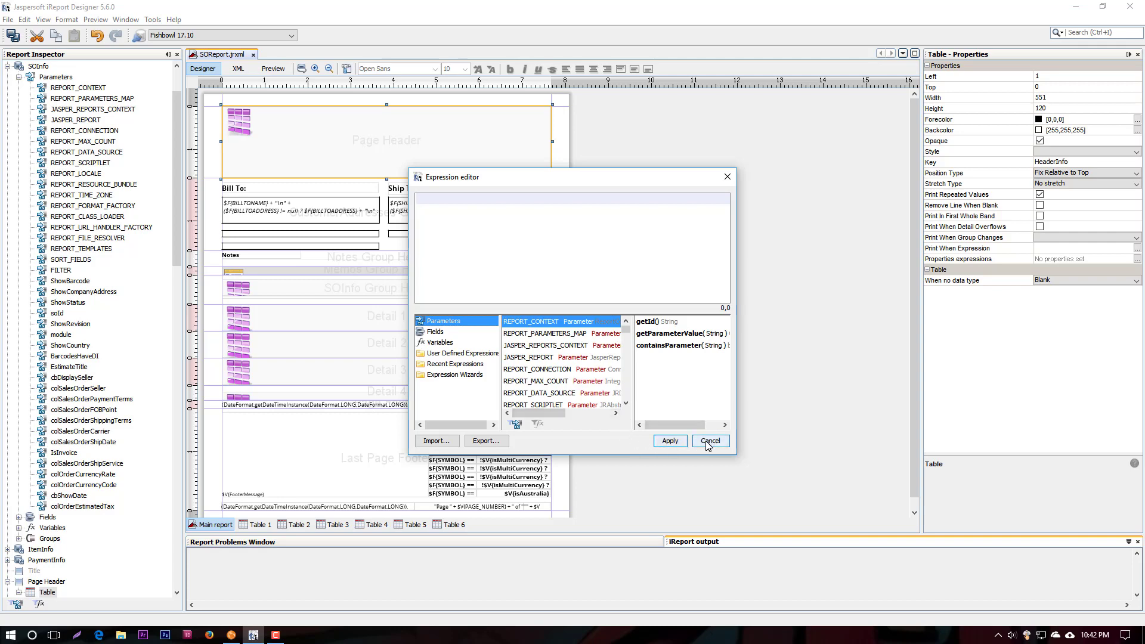
click(708, 444)
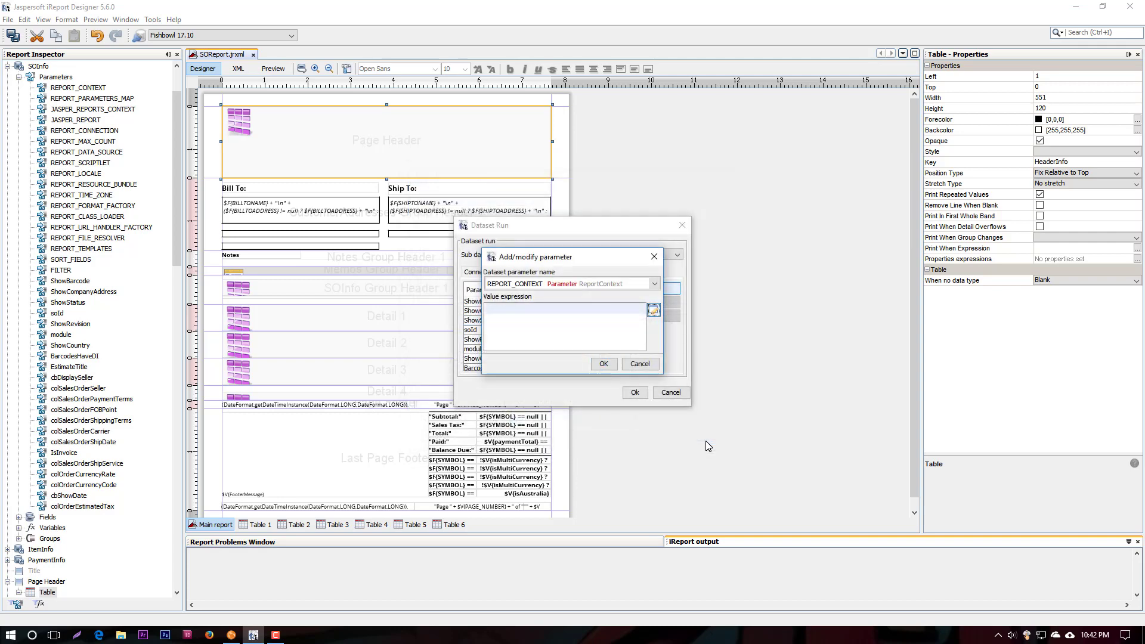
click(667, 391)
click(666, 392)
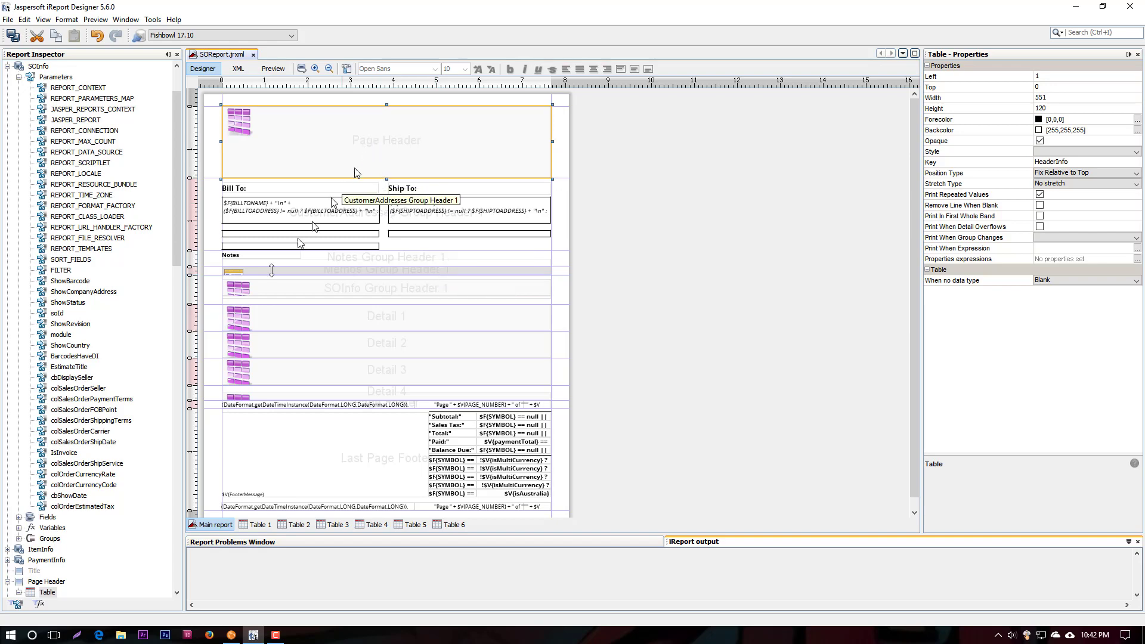
Examine the subreport expression of the Memos group header's subreport, highlighting its file path and jasper extension, and cancel without changes
click(269, 276)
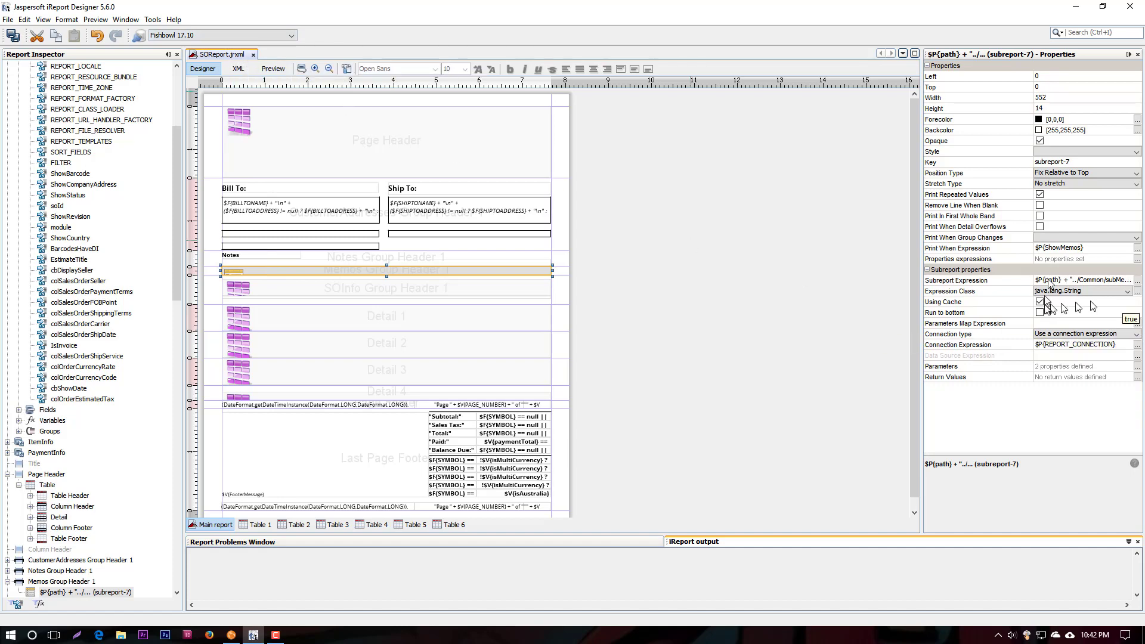
click(1138, 283)
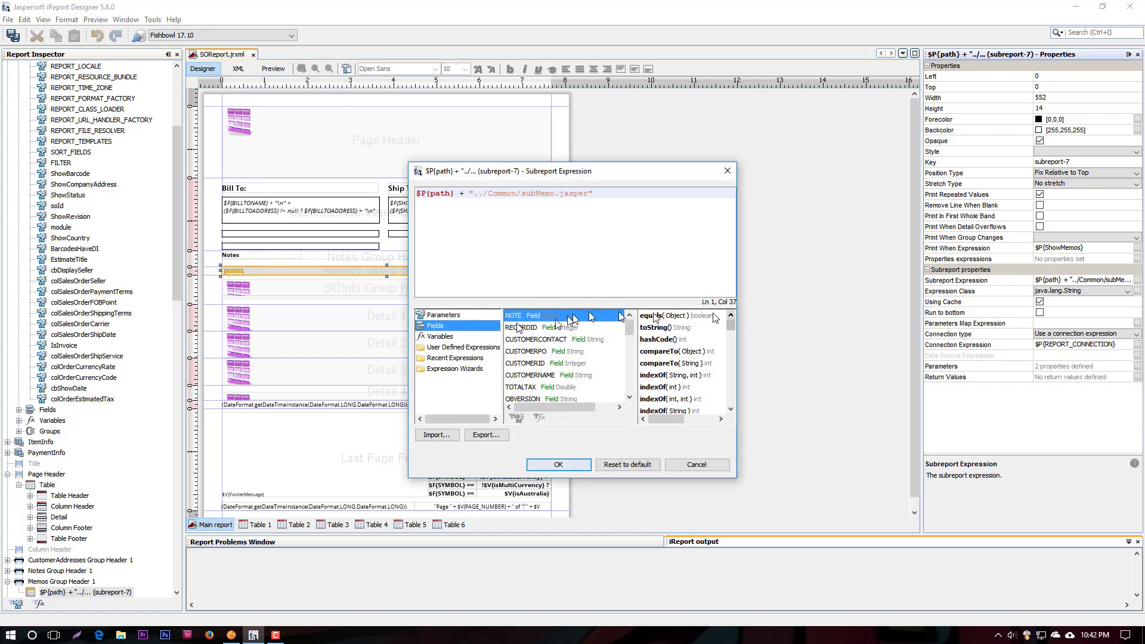
drag(488, 192, 586, 196)
double_click(571, 195)
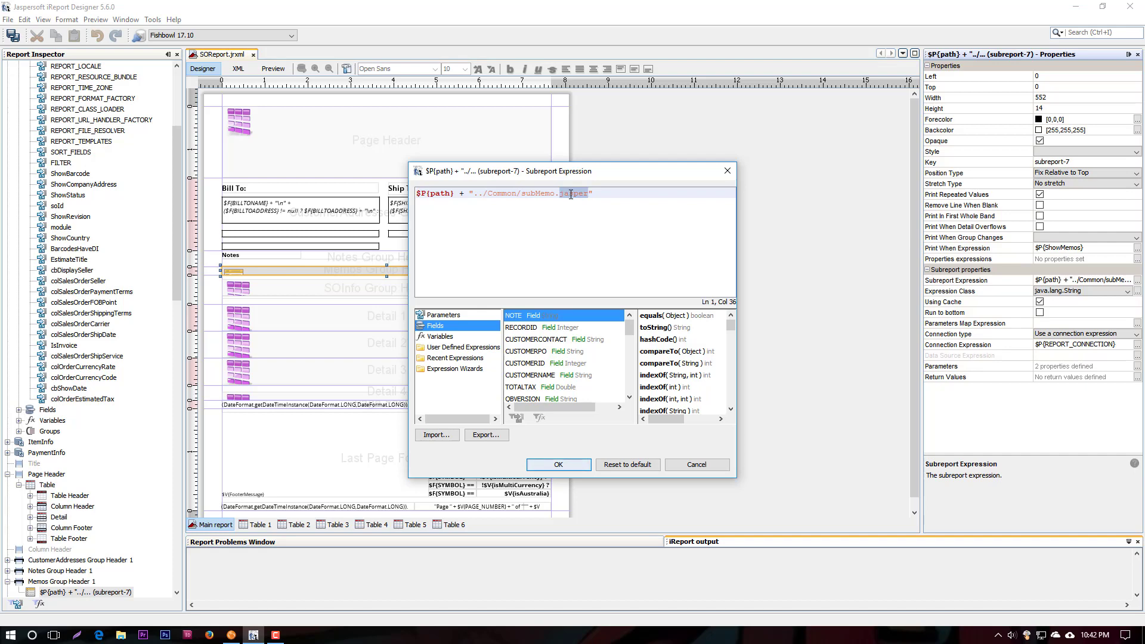
click(707, 465)
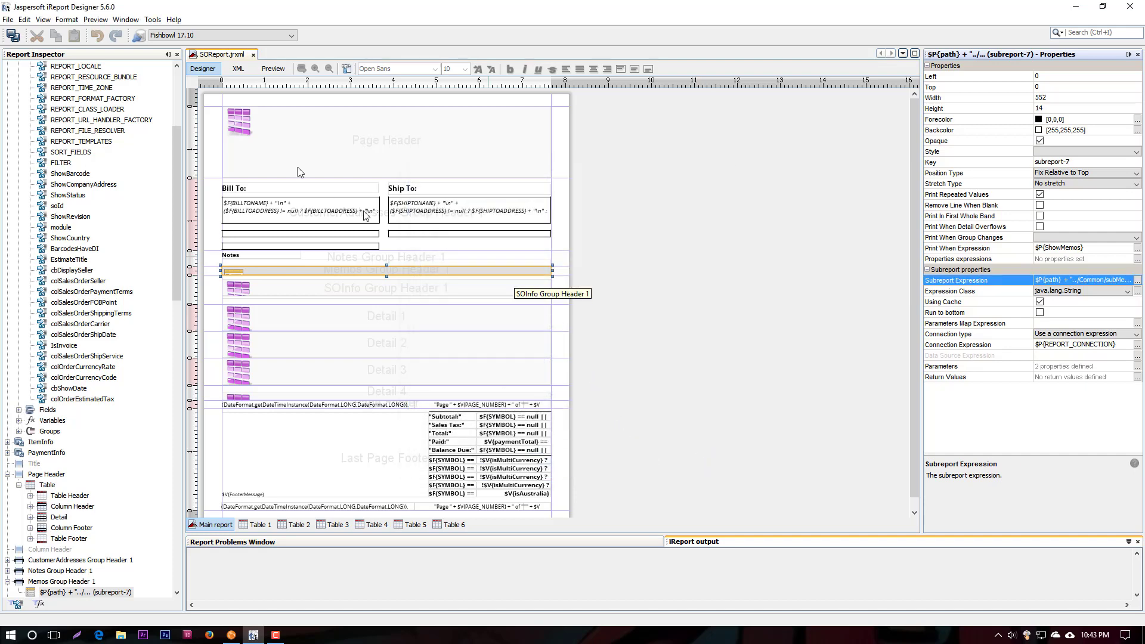
Check the main report query without changing it, and collapse the SOInfo parameters in the report structure
click(303, 69)
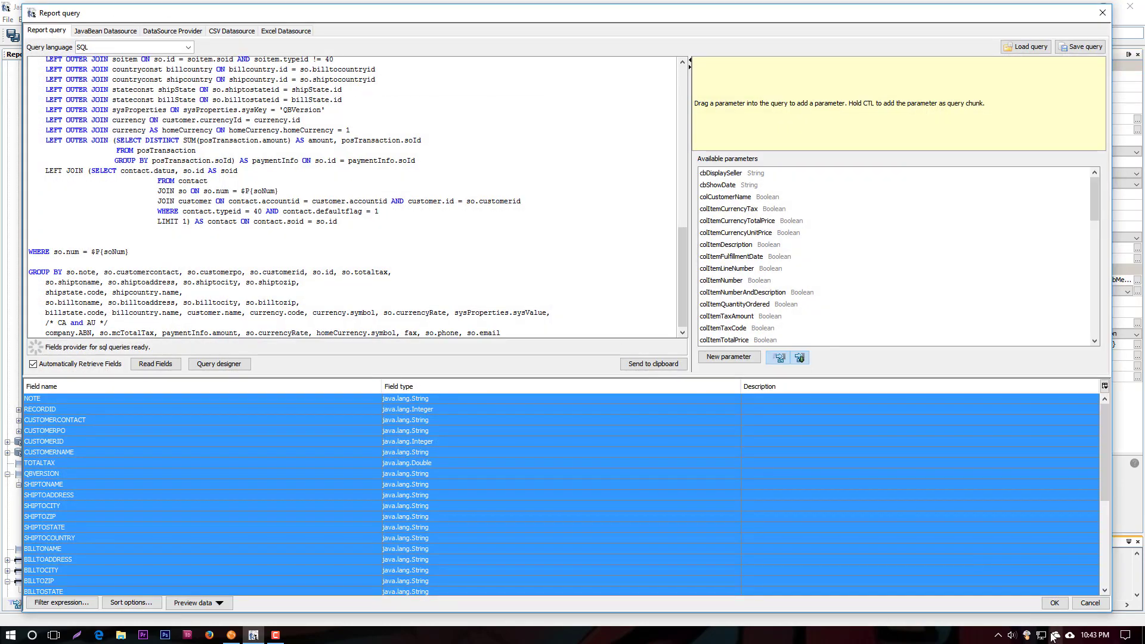
click(1091, 603)
scroll(89, 185, up, 5)
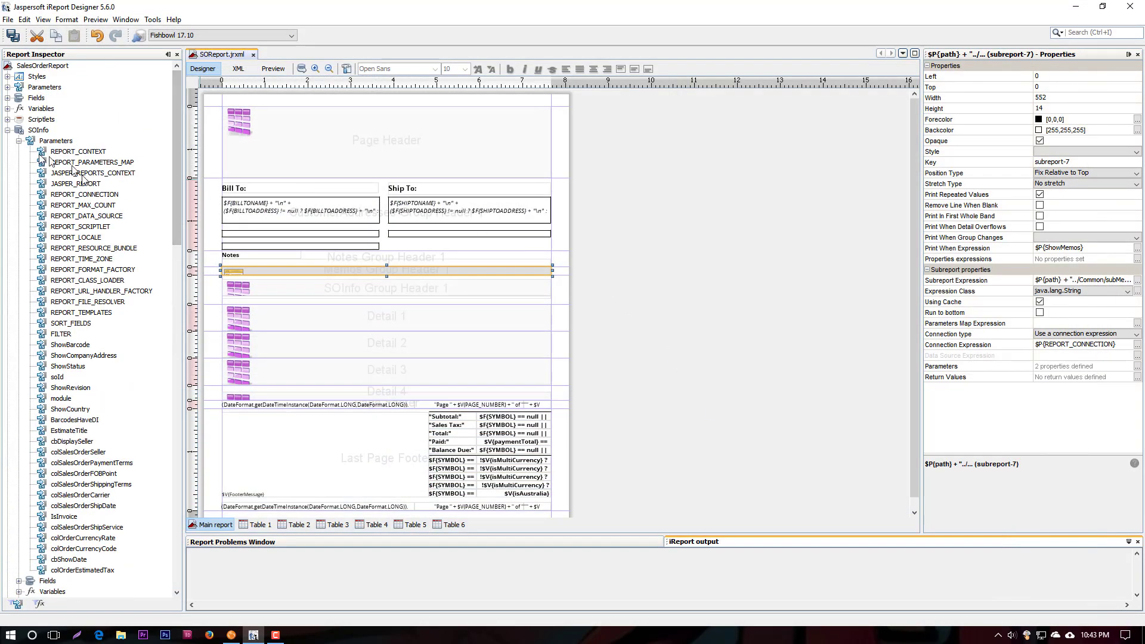
click(19, 142)
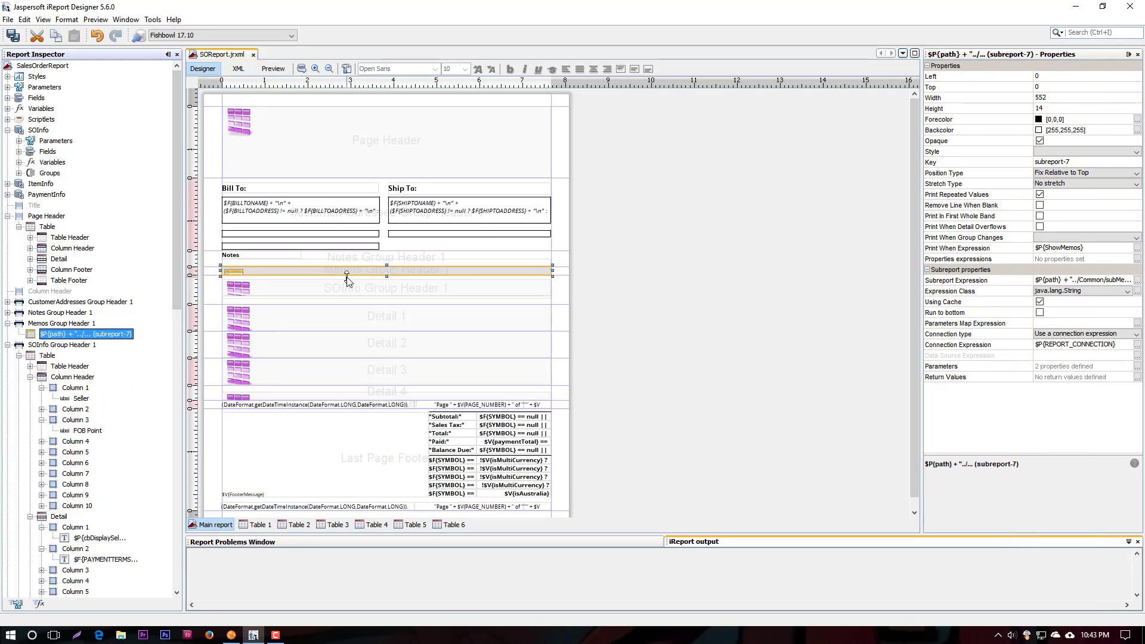
click(52, 238)
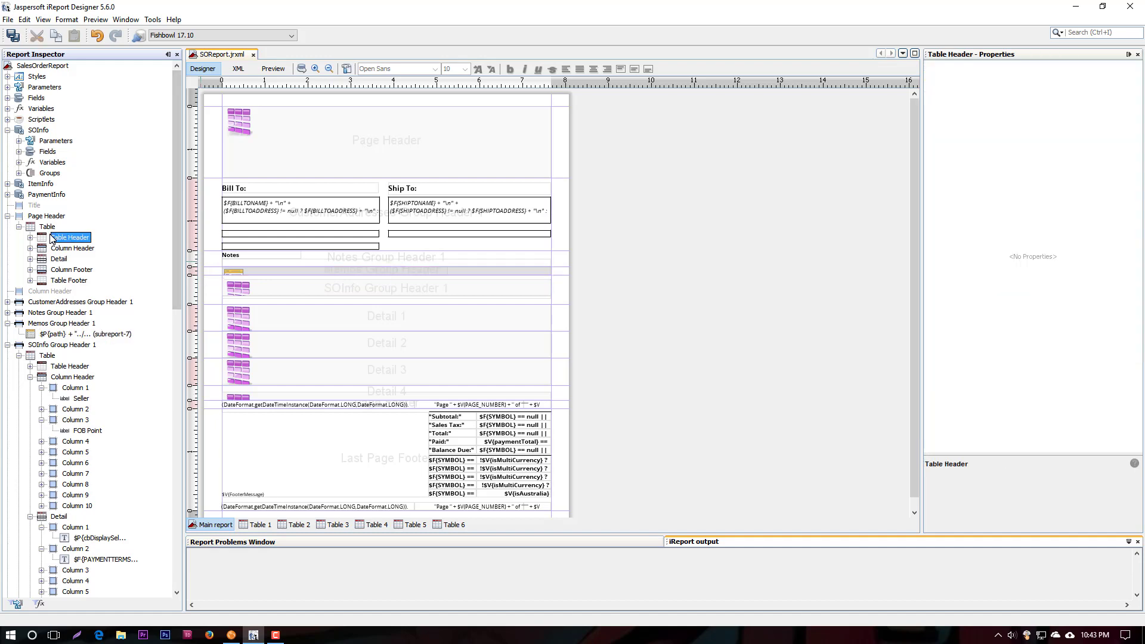
Open the parameters passed to the Memos subreport and inspect the recordID and tableID entries
click(57, 335)
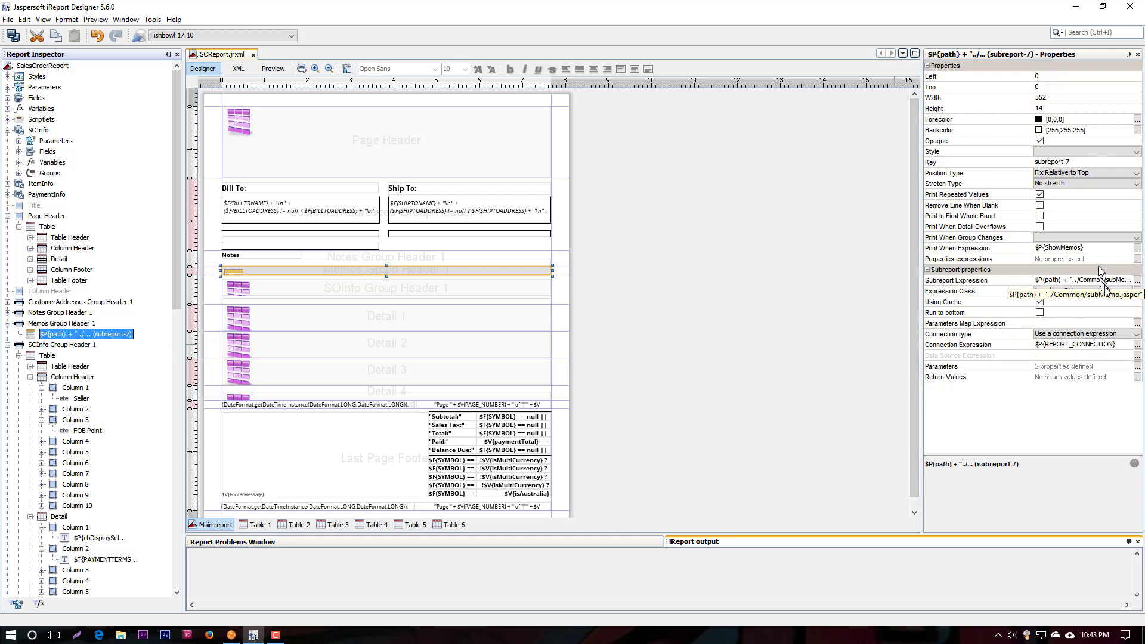
click(1137, 366)
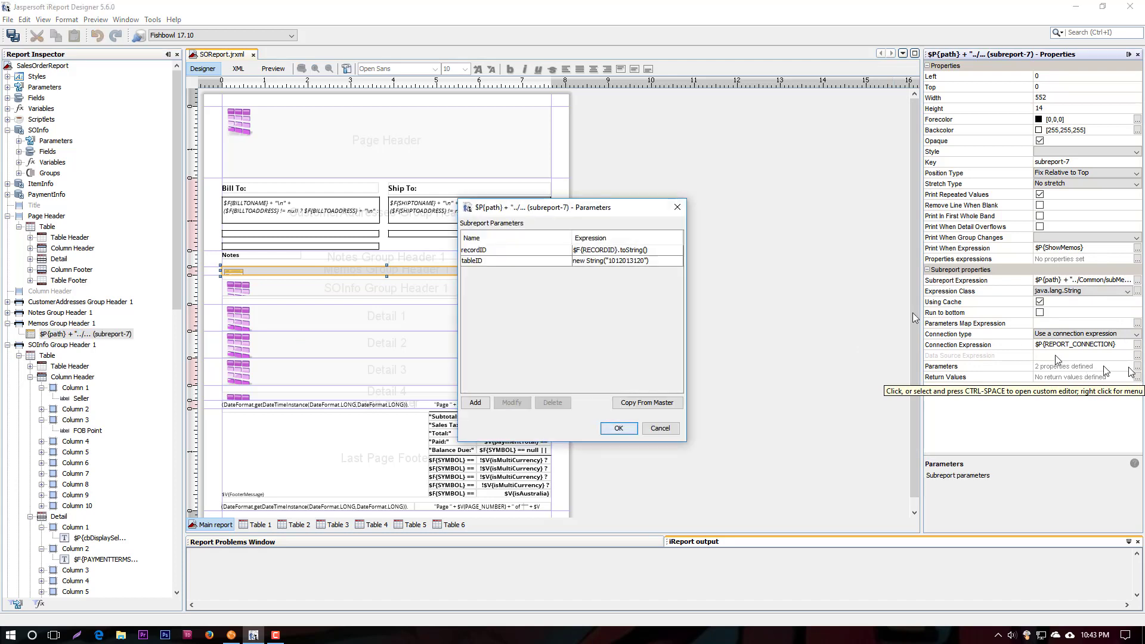
click(493, 250)
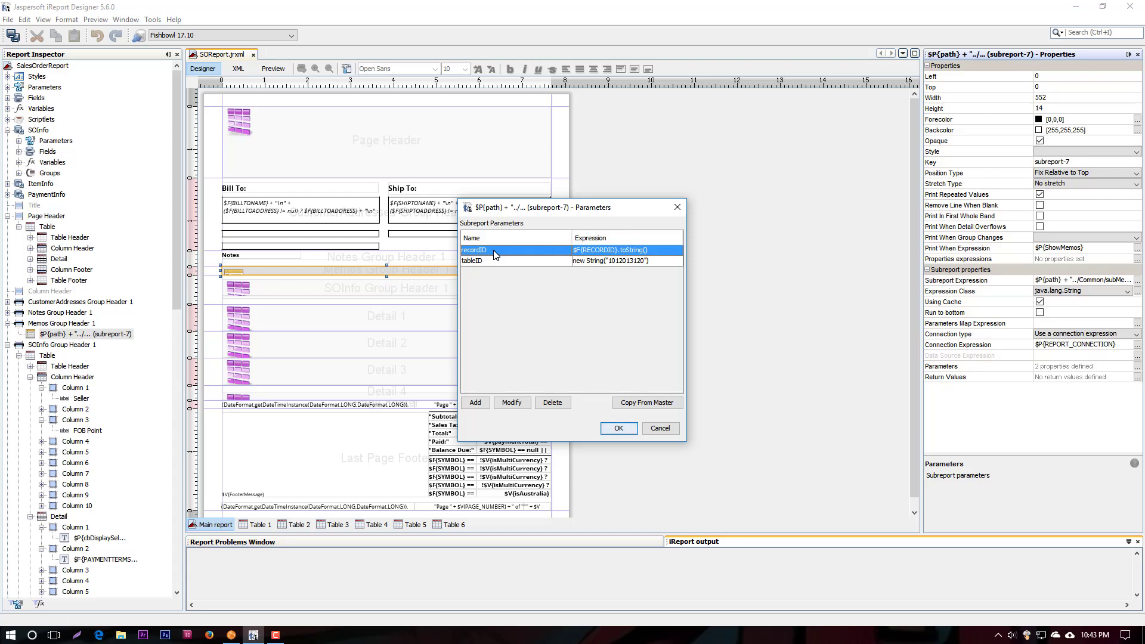
click(521, 262)
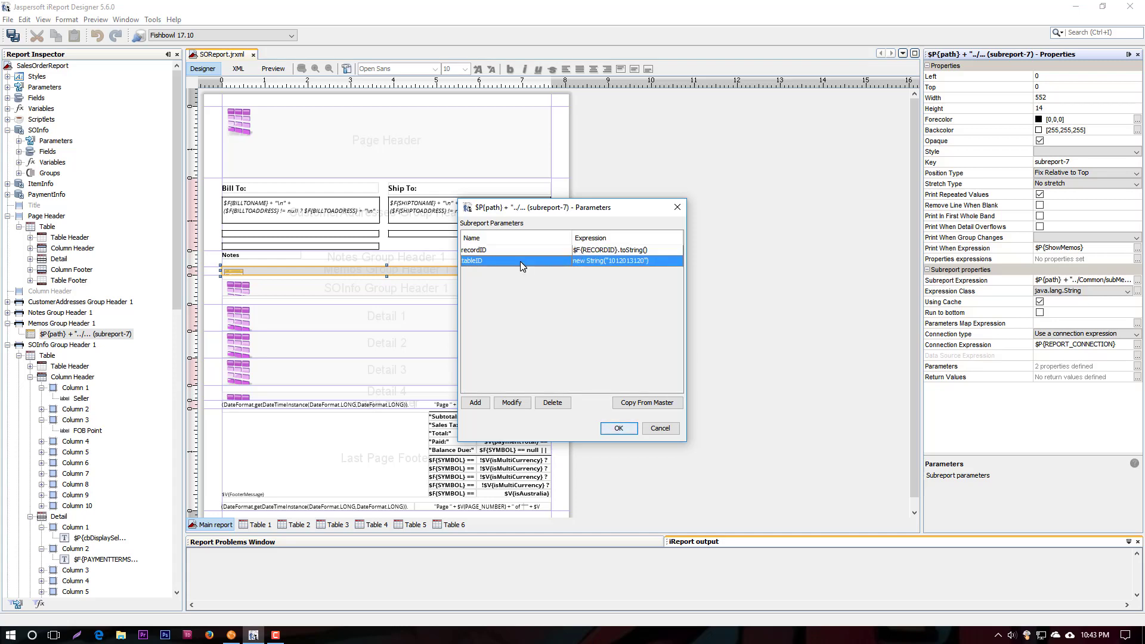
Check the recordID parameter passed to the Memos subreport and close the parameter list without changes
click(605, 253)
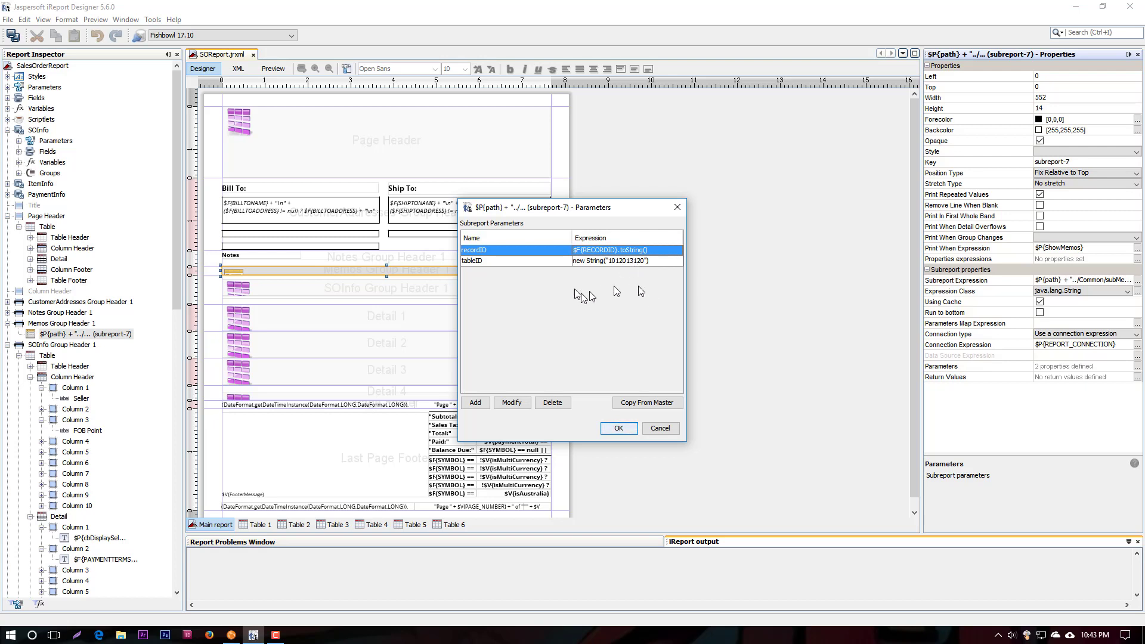
click(662, 429)
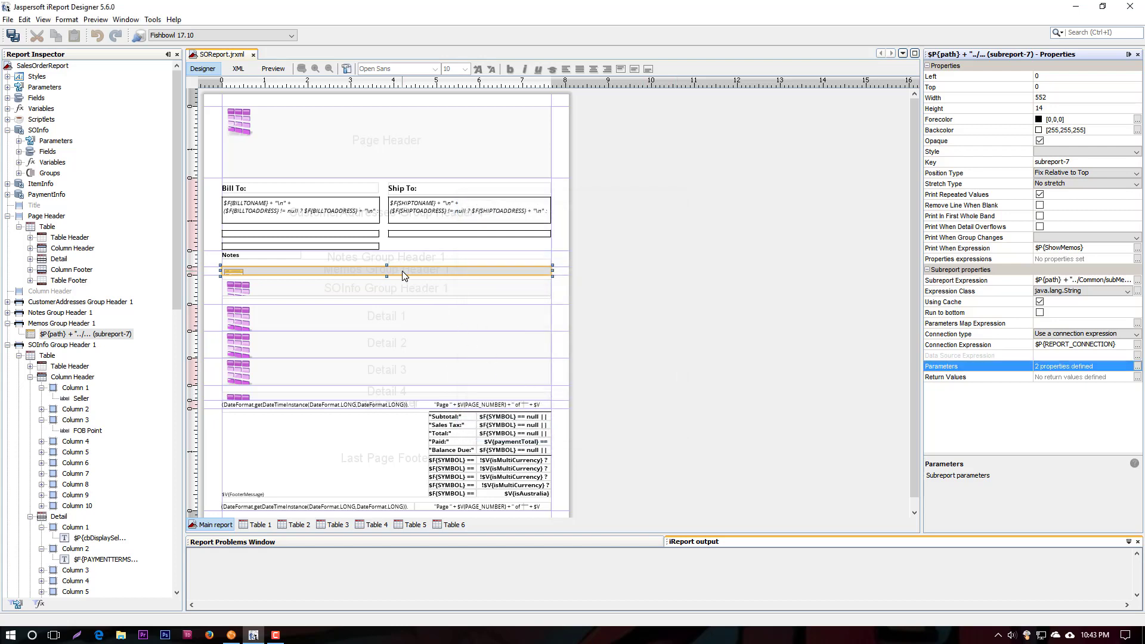
Try to open the Memos subreport directly from its element in the main report
right_click(402, 271)
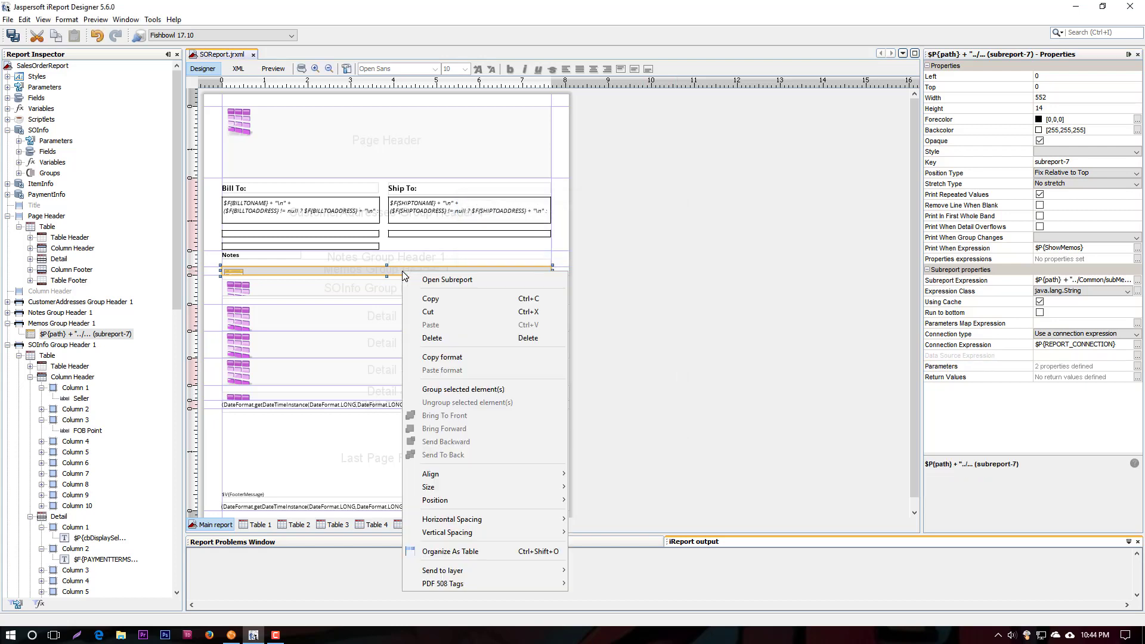
click(449, 284)
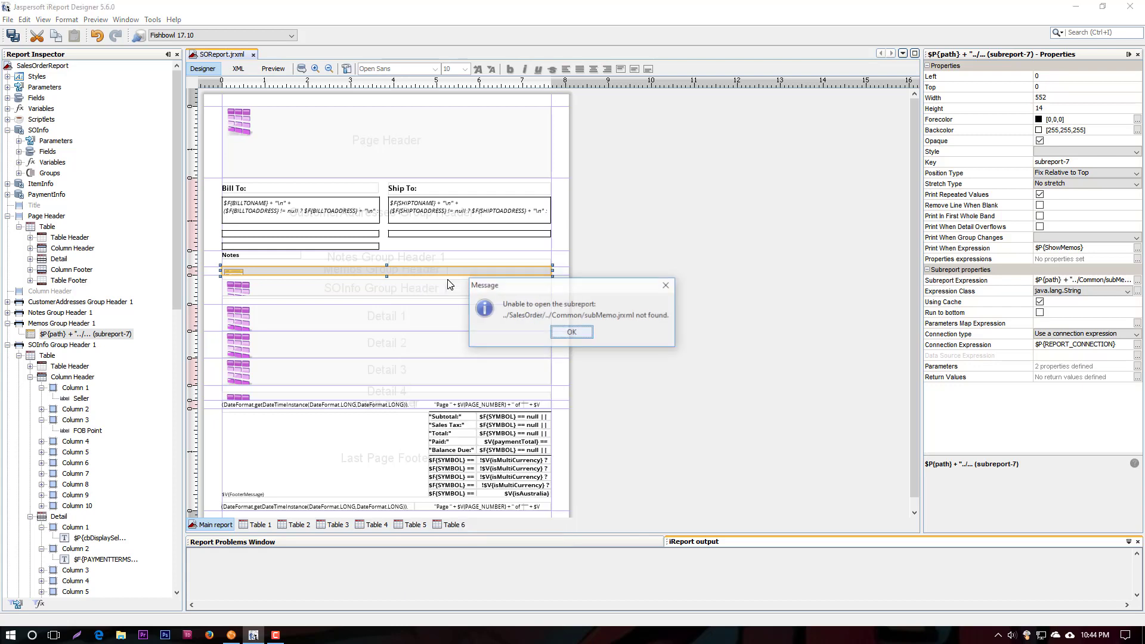
click(572, 332)
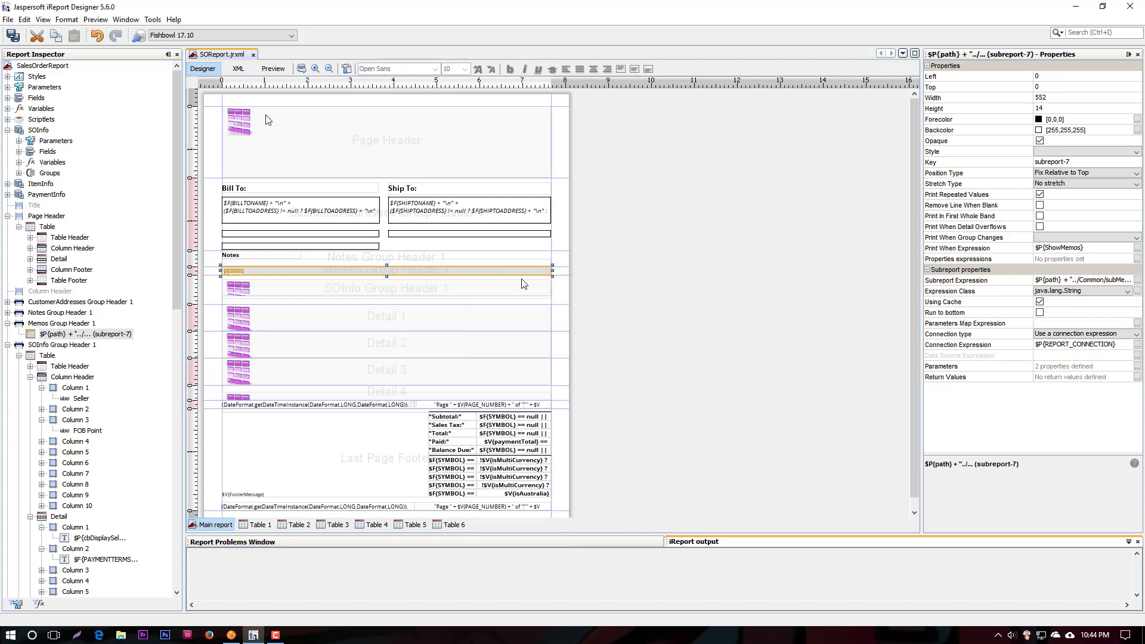
Open subMemo.jrxml from the Common folder inside the reports folder
click(8, 20)
click(27, 53)
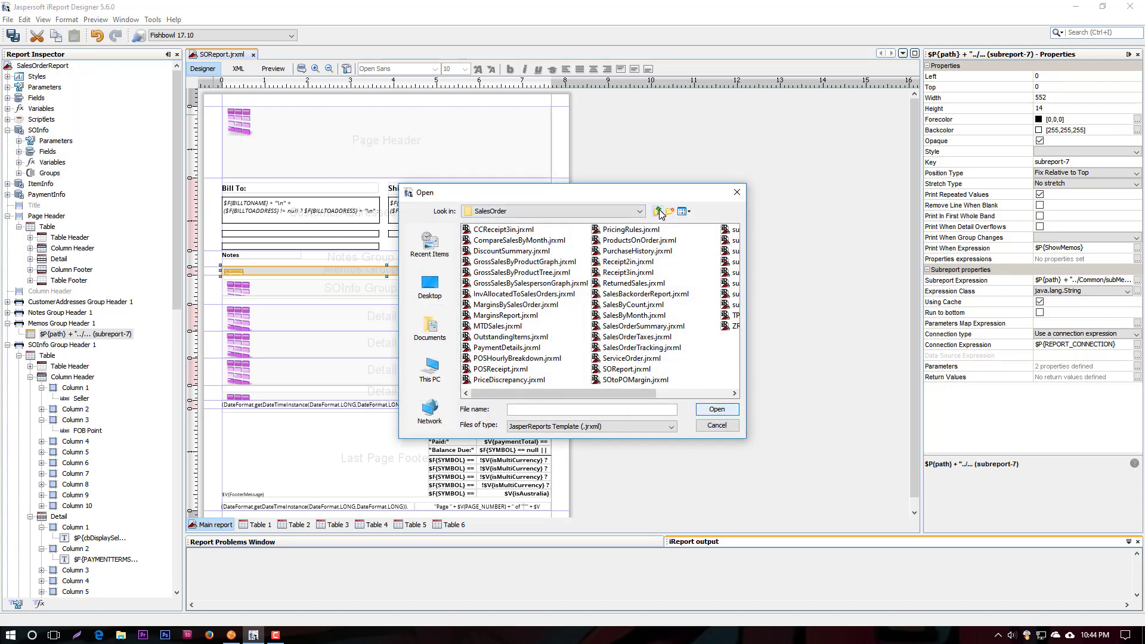
click(658, 212)
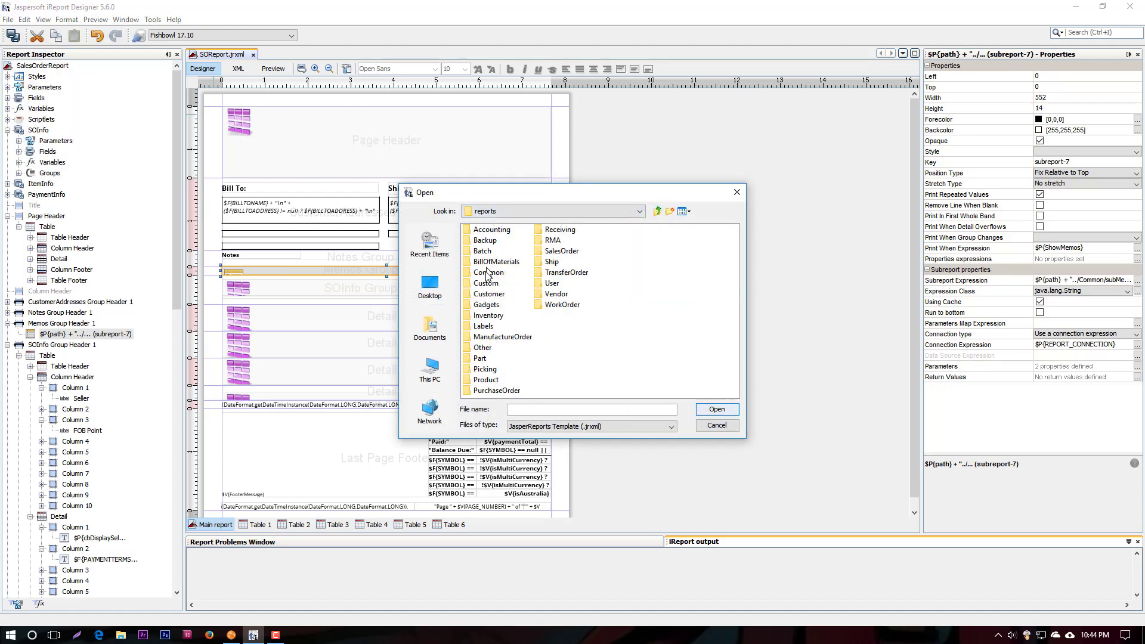
double_click(488, 273)
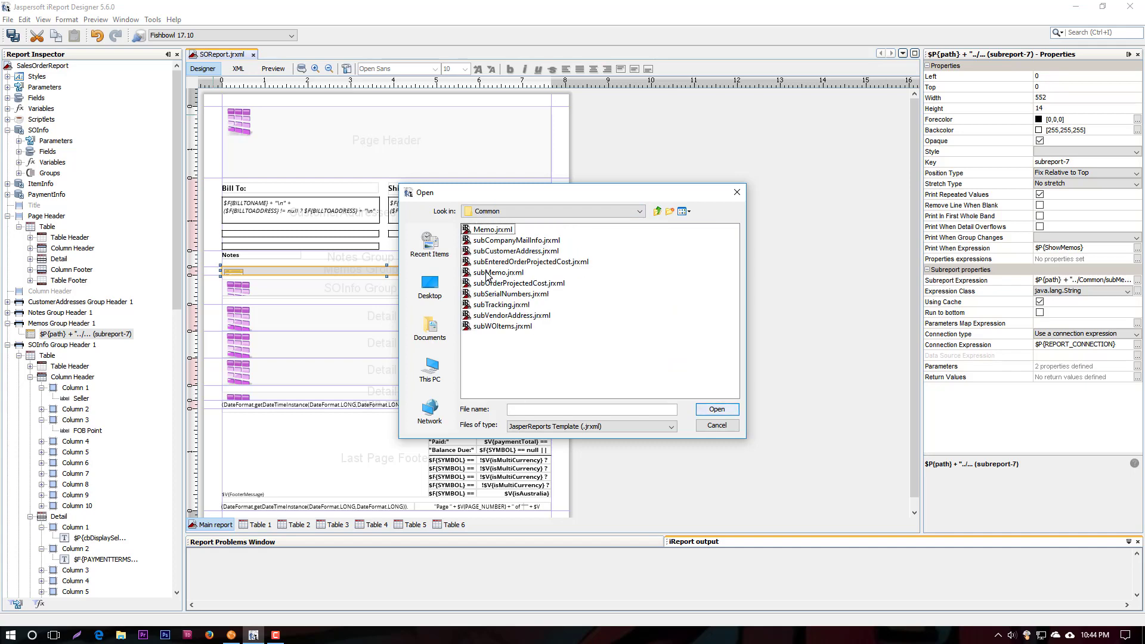
double_click(495, 272)
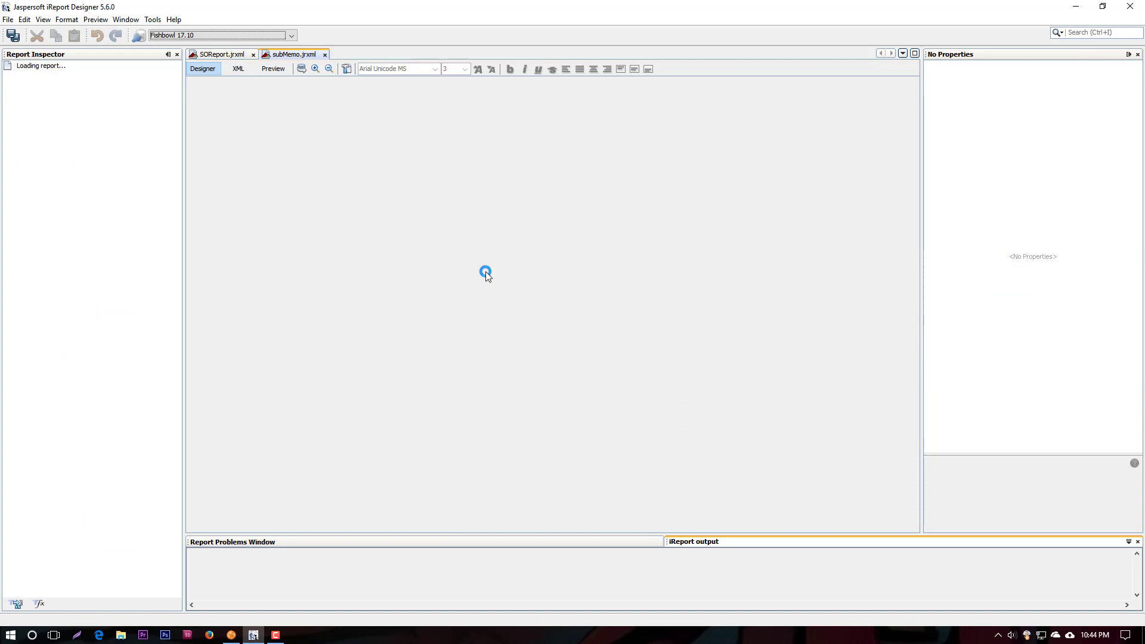
Examine the subMemo report query, including its tableID and recordID conditions and the datecreated sort order, without changing it
click(302, 69)
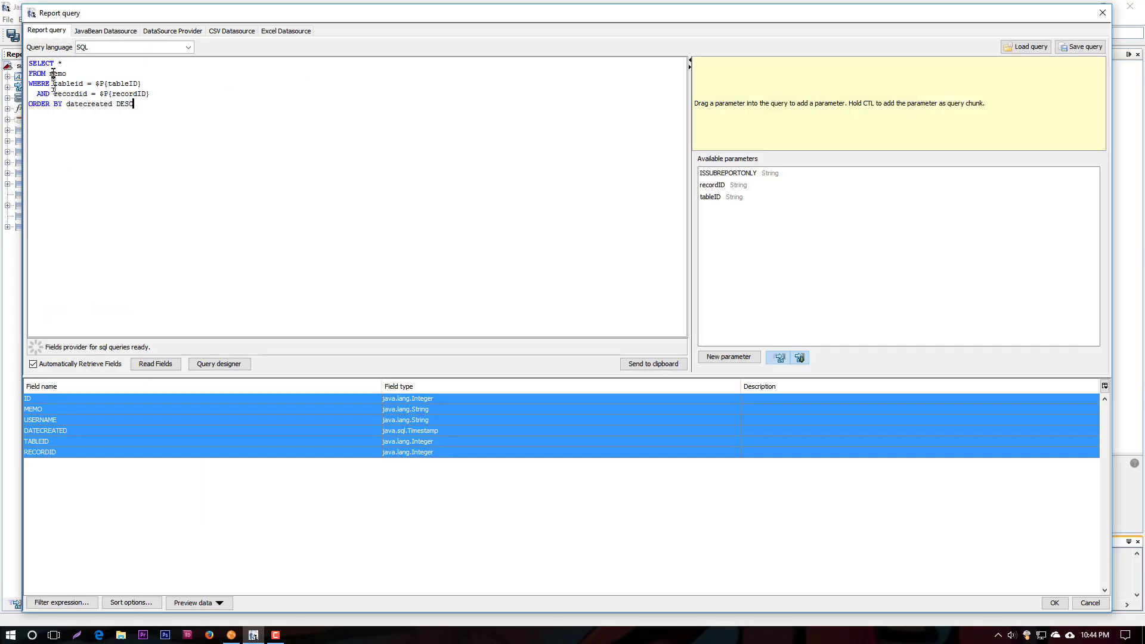
drag(62, 63, 55, 62)
drag(102, 84, 150, 83)
drag(104, 93, 169, 99)
drag(69, 104, 141, 104)
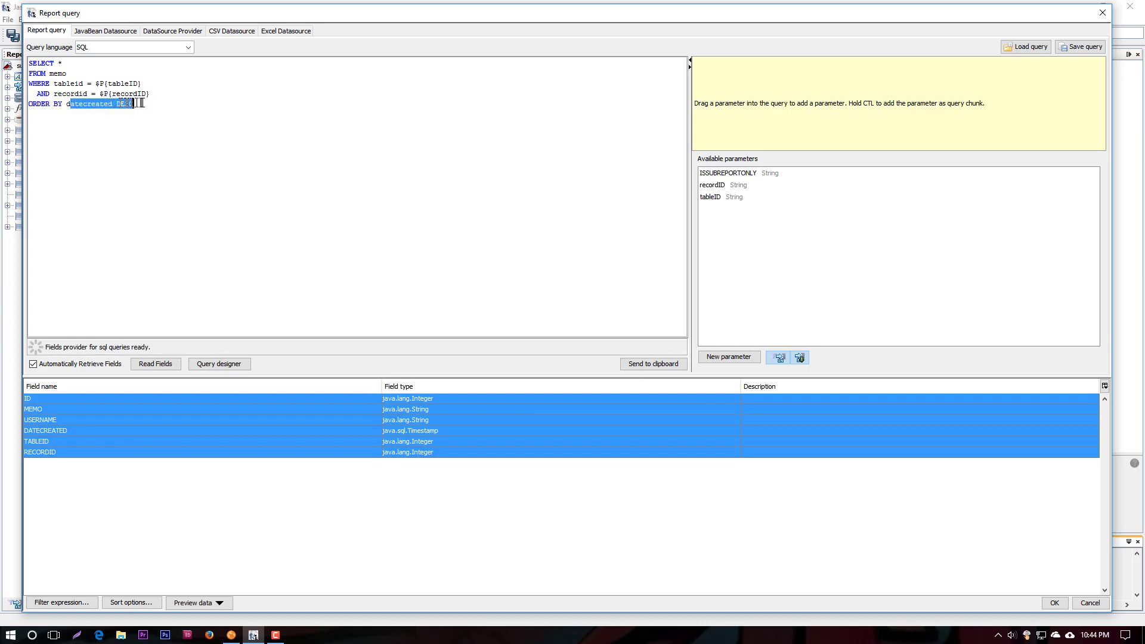
click(1081, 600)
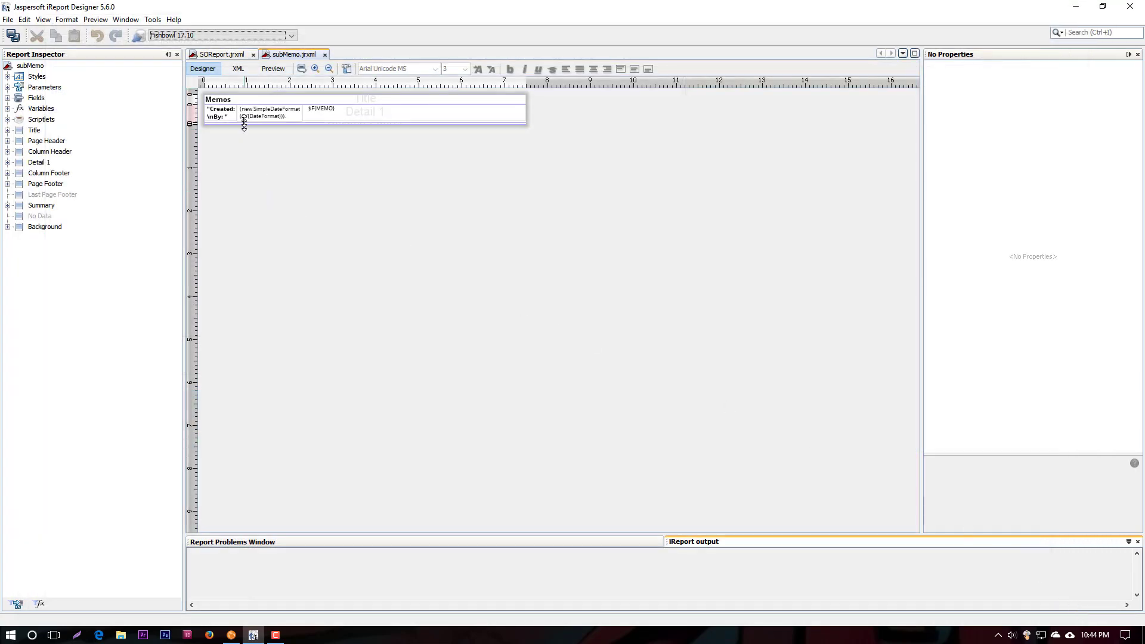
Look at the creation date text field in subMemo's Detail 1 band and return to the SOReport.jrxml report
click(266, 117)
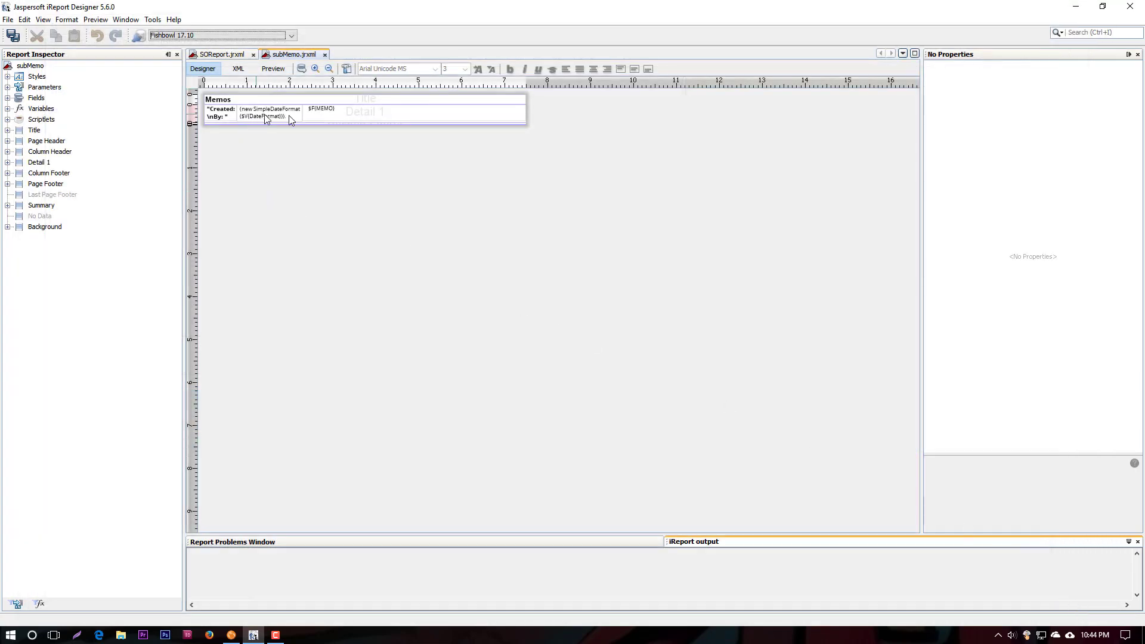
click(226, 56)
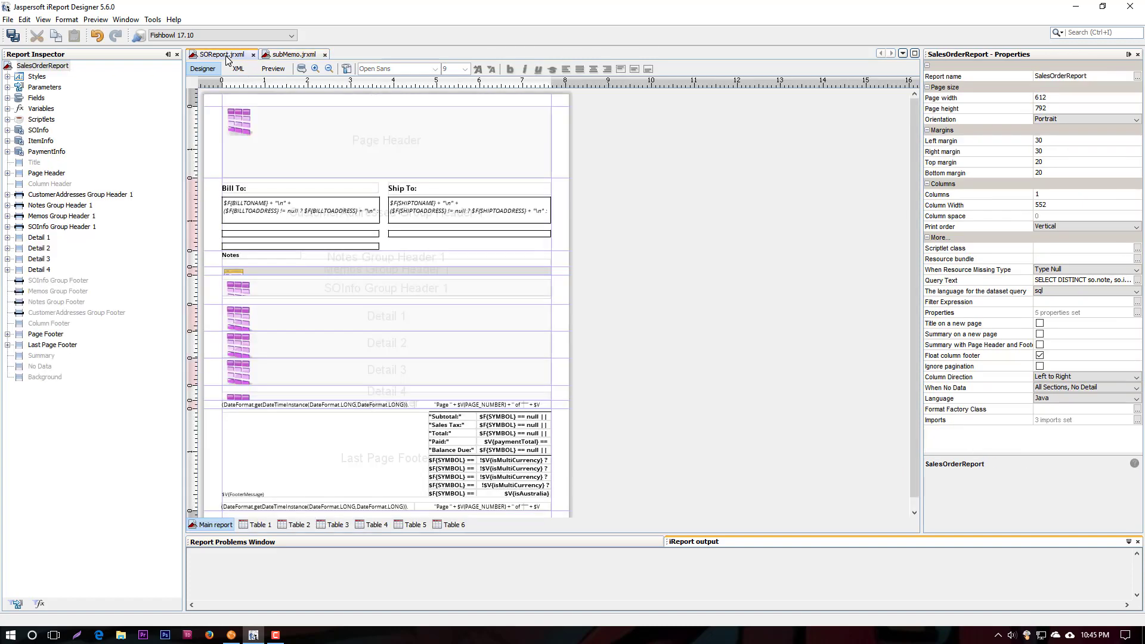